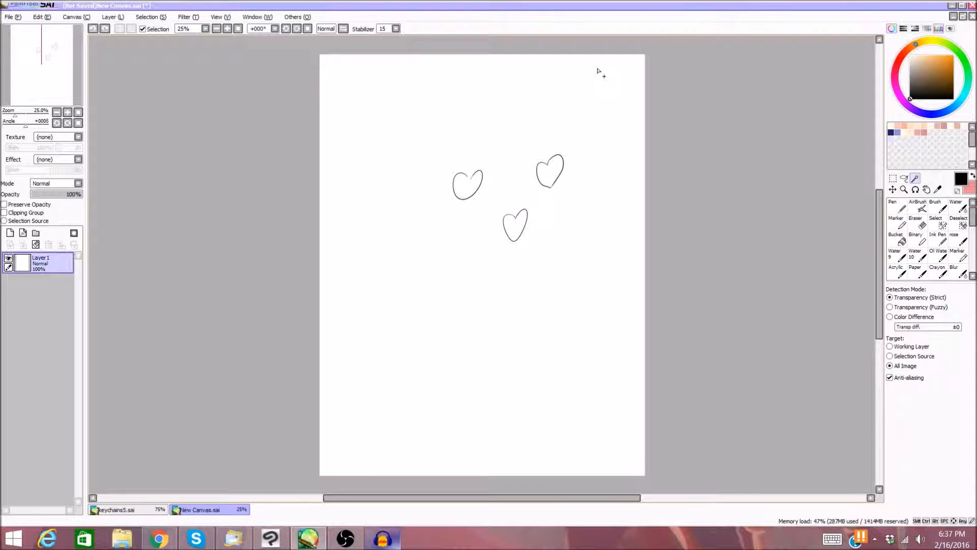
Select the Pen tool and set the stabilizer to 9.
left_click(896, 207)
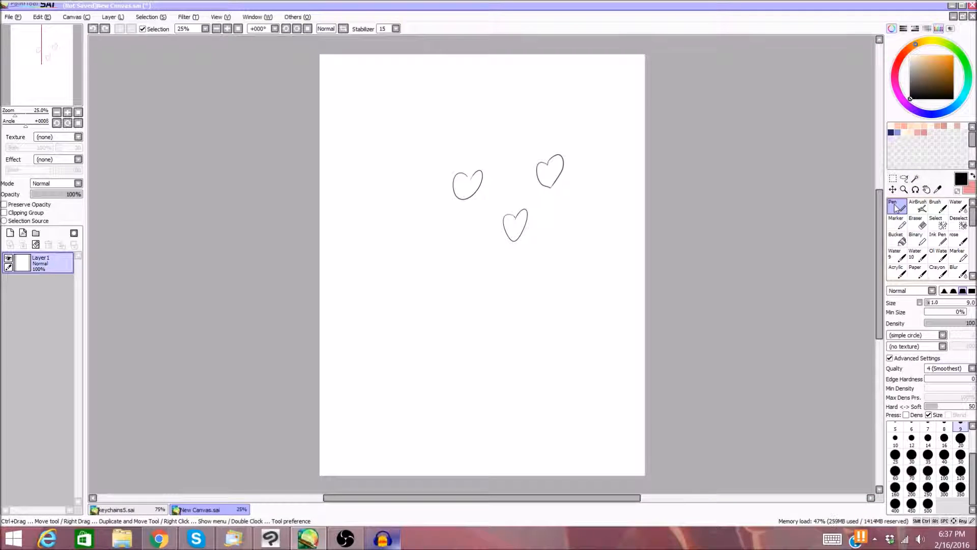
left_click(396, 28)
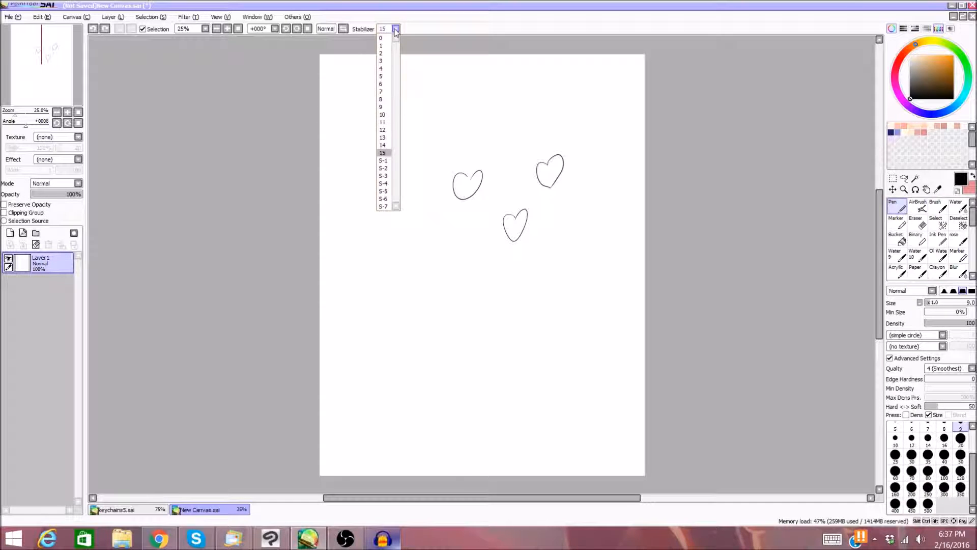
left_click(385, 107)
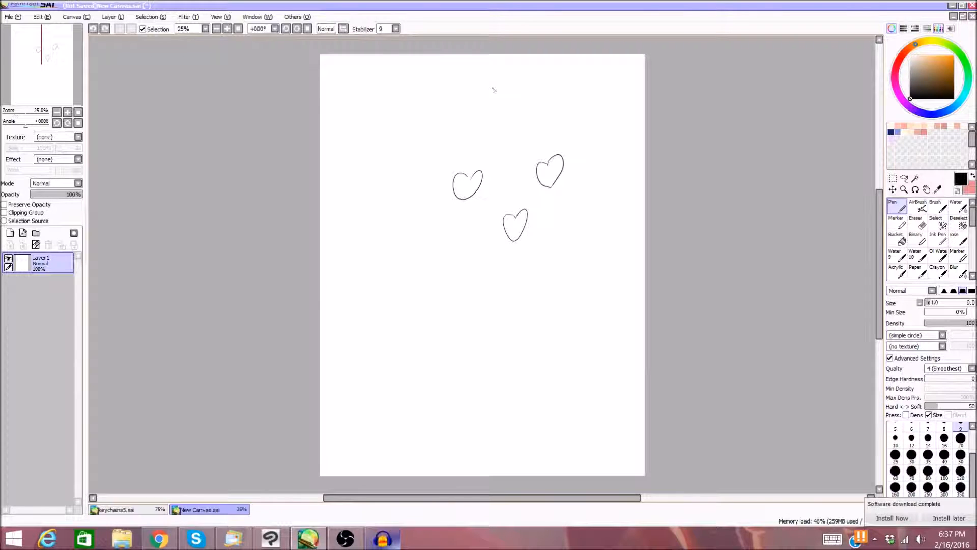
Draw a wavy test stroke above the hearts and undo it.
mouse_move(370, 159)
left_mouse_down()
mouse_move(387, 125)
mouse_move(475, 122)
left_mouse_up()
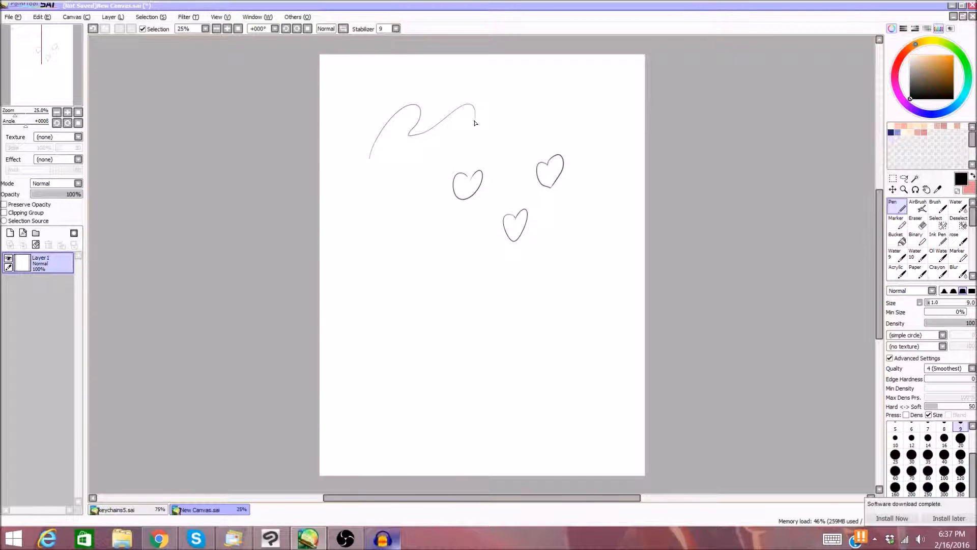
left_click(93, 29)
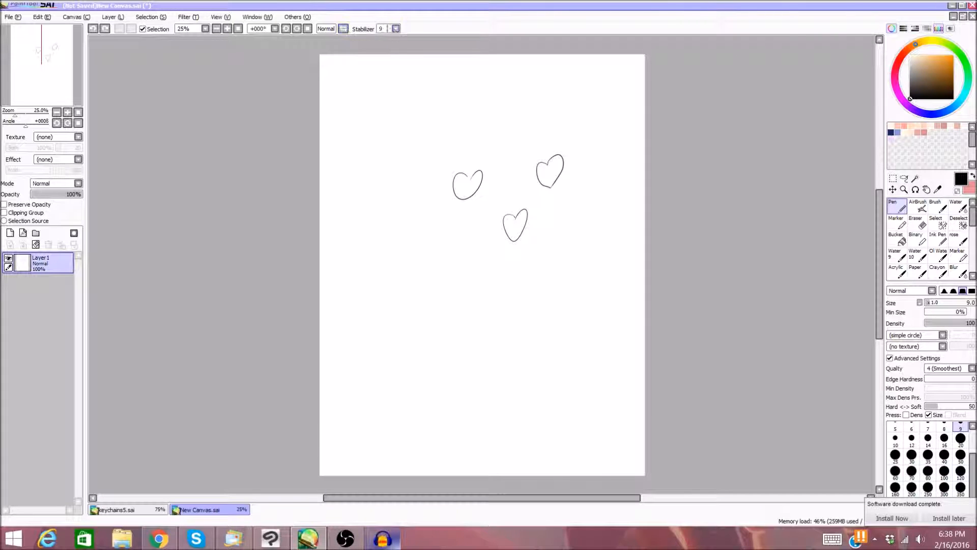
left_click(396, 32)
left_click(396, 32)
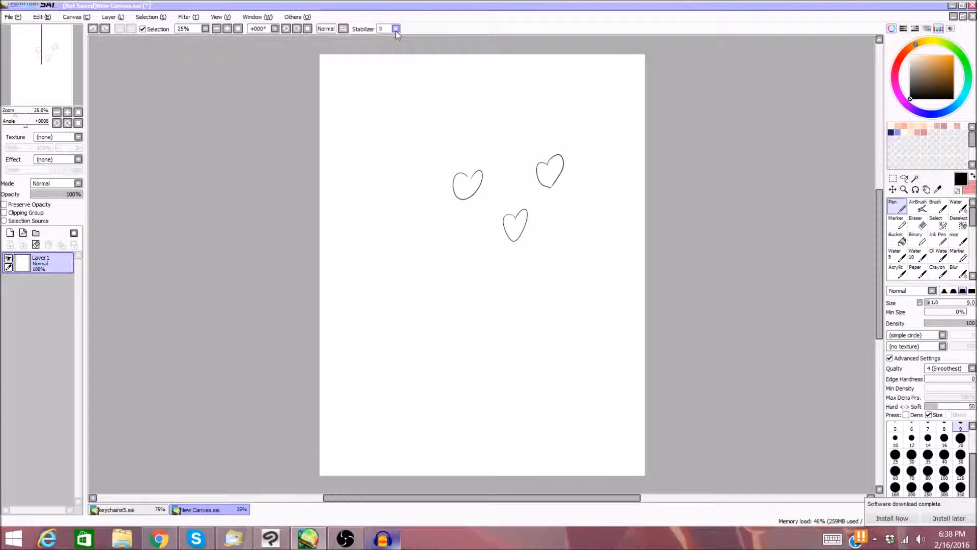
Draw two short vertical test strokes beside the upper-left heart and undo them.
left_click_drag(425, 90, 420, 174)
left_click_drag(424, 92, 427, 160)
left_click(91, 32)
left_click(91, 32)
left_click(90, 31)
Draw a straight diagonal test line and a large arc around the left of the hearts, undoing each one.
left_click_drag(489, 92, 359, 210)
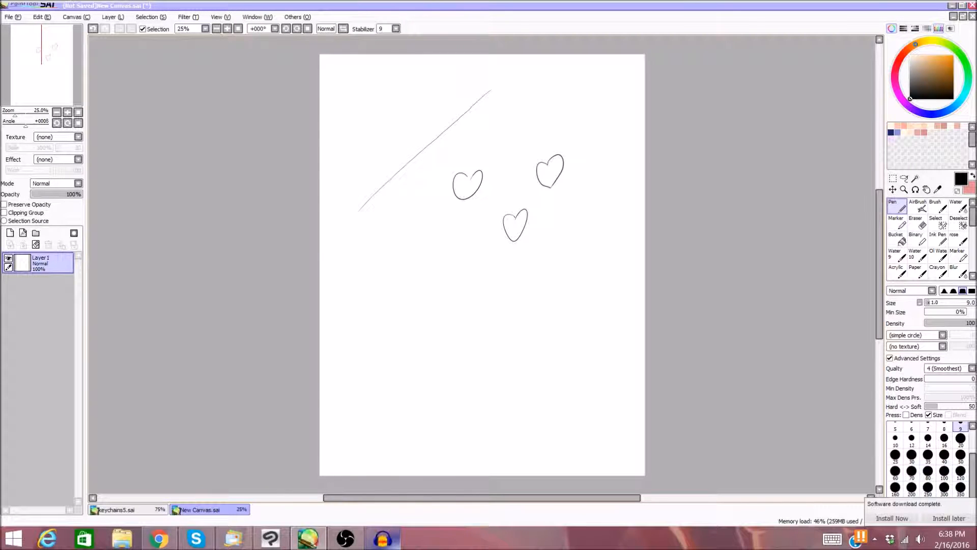
key("ctrl+z")
mouse_move(502, 110)
left_mouse_down()
mouse_move(482, 126)
mouse_move(475, 294)
left_mouse_up()
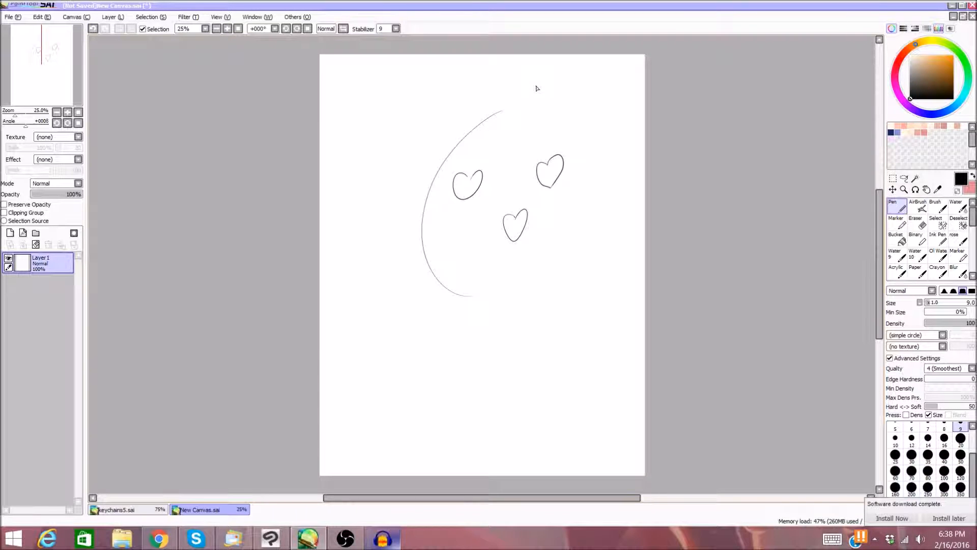
left_click(92, 29)
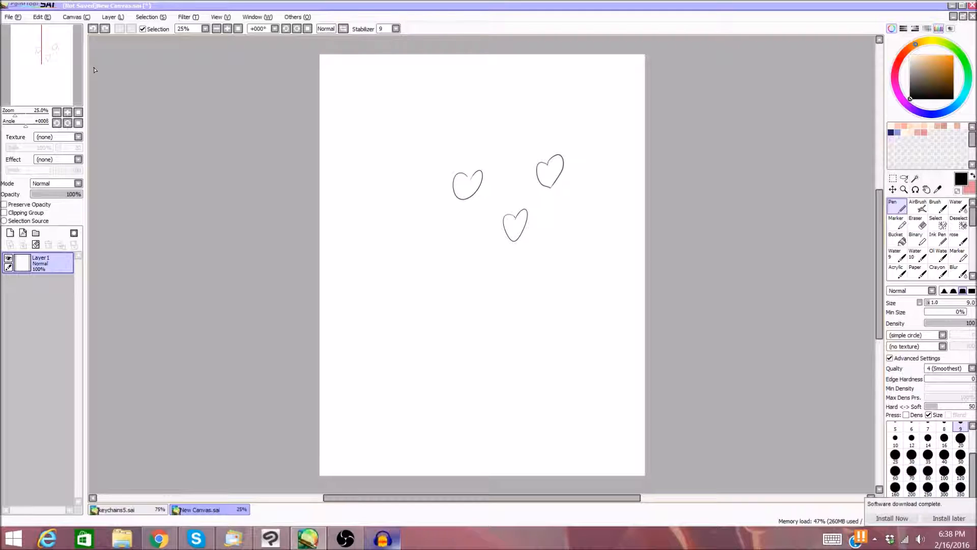
Set the stabilizer to 15, draw a few overlapping curved test strokes below the hearts, and undo them.
left_click(396, 29)
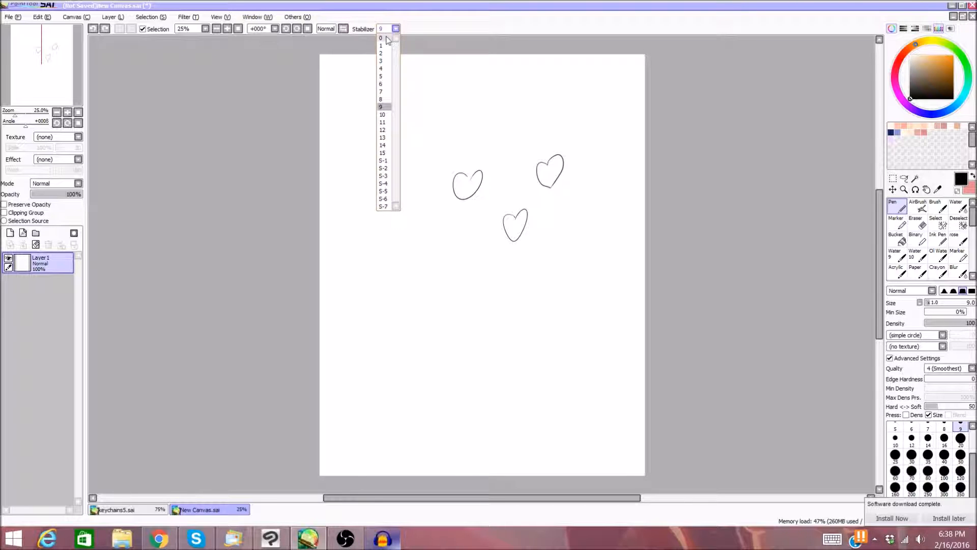
left_click(387, 154)
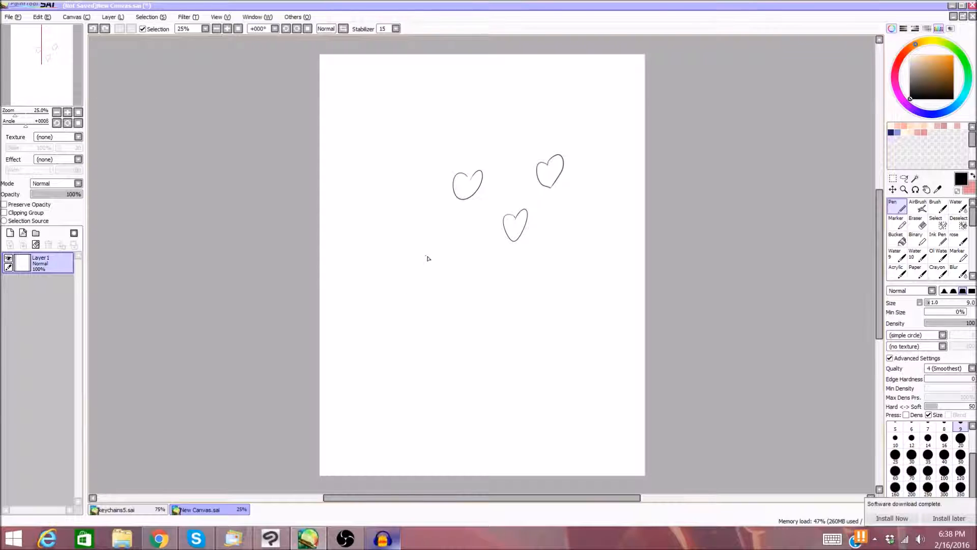
mouse_move(435, 242)
left_mouse_down()
mouse_move(425, 264)
mouse_move(452, 374)
left_mouse_up()
mouse_move(417, 314)
left_mouse_down()
mouse_move(453, 372)
mouse_move(441, 367)
left_mouse_up()
left_click(427, 345)
left_click(93, 29)
left_click(93, 29)
left_click(93, 29)
left_click(93, 29)
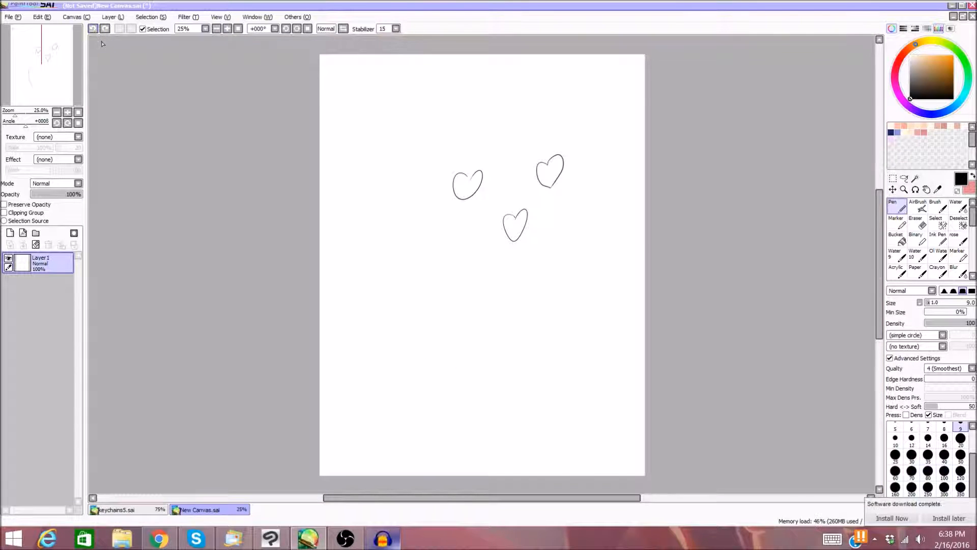
Sketch another set of nested curved strokes at the canvas's lower left and undo them all.
mouse_move(435, 263)
left_mouse_down()
mouse_move(419, 364)
mouse_move(428, 288)
mouse_move(413, 316)
mouse_move(435, 365)
left_mouse_up()
mouse_move(426, 315)
left_mouse_down()
mouse_move(426, 355)
mouse_move(447, 356)
left_mouse_up()
left_click_drag(446, 269, 471, 336)
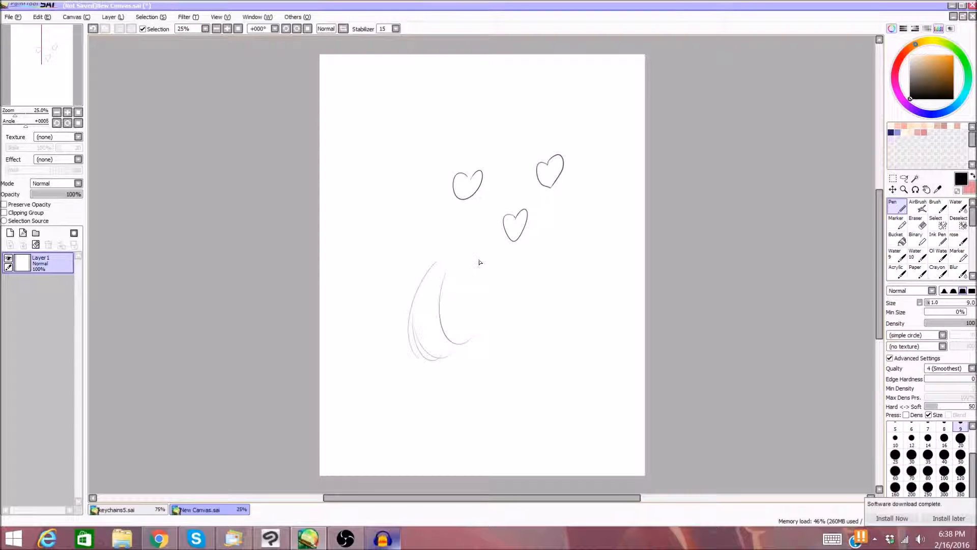
left_click(93, 29)
left_click(93, 29)
left_click(92, 29)
left_click(92, 29)
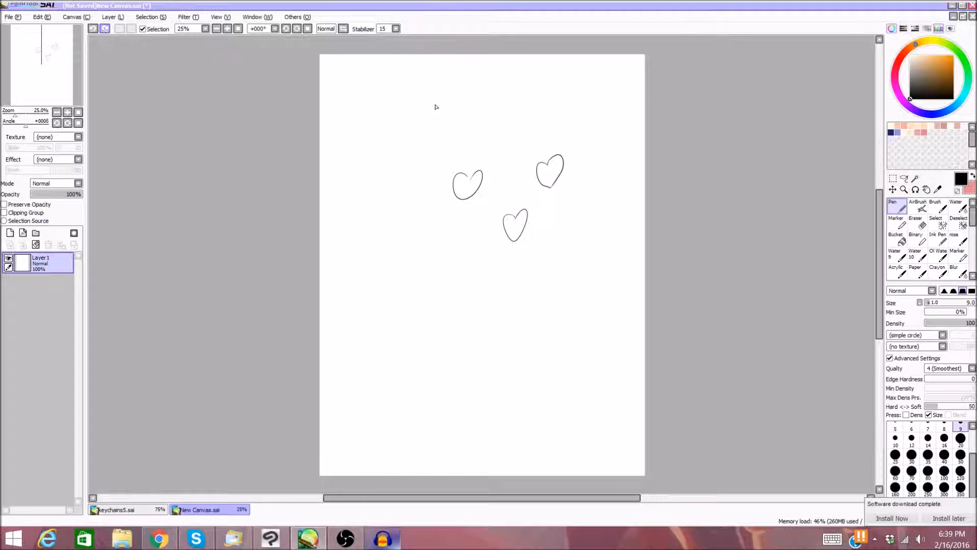
Sketch quick curved strokes in the upper-left area of the canvas and undo them all.
mouse_move(397, 100)
left_mouse_down()
mouse_move(382, 172)
mouse_move(388, 145)
mouse_move(395, 184)
mouse_move(398, 150)
mouse_move(389, 155)
mouse_move(415, 142)
mouse_move(421, 175)
mouse_move(430, 161)
mouse_move(407, 105)
mouse_move(405, 149)
left_mouse_up()
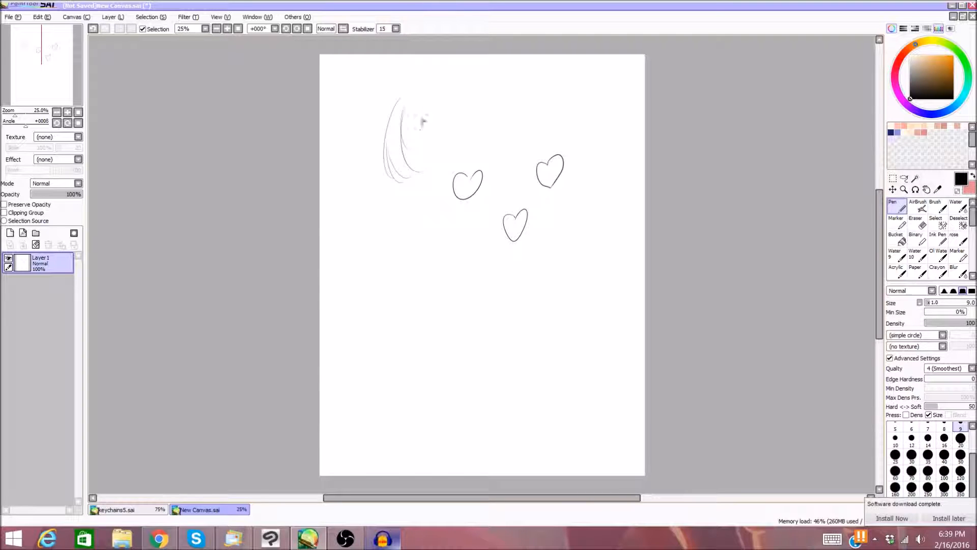
mouse_move(414, 100)
left_mouse_down()
mouse_move(431, 154)
mouse_move(435, 143)
left_mouse_up()
left_click(94, 29)
left_click(94, 29)
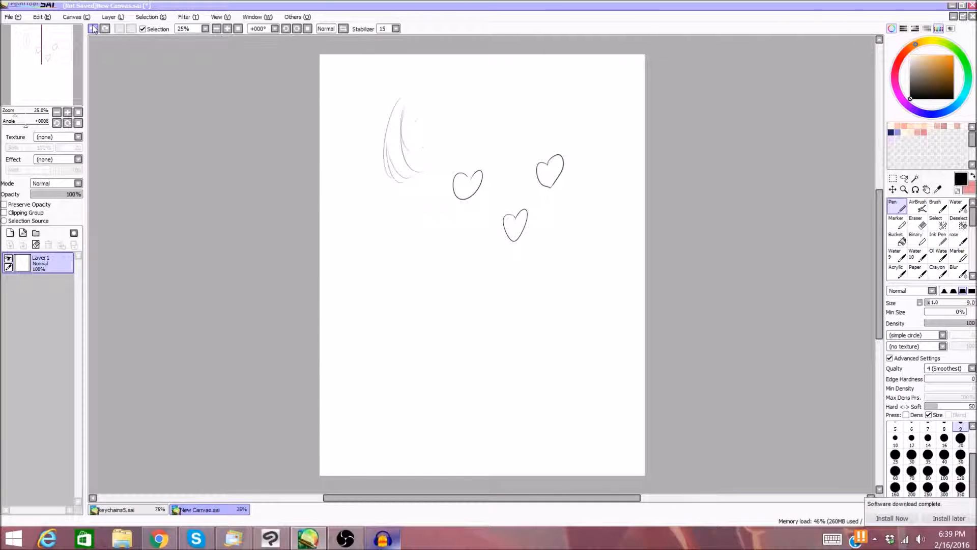
left_click(93, 29)
left_click(93, 29)
left_click(94, 29)
left_click(93, 29)
left_click(94, 29)
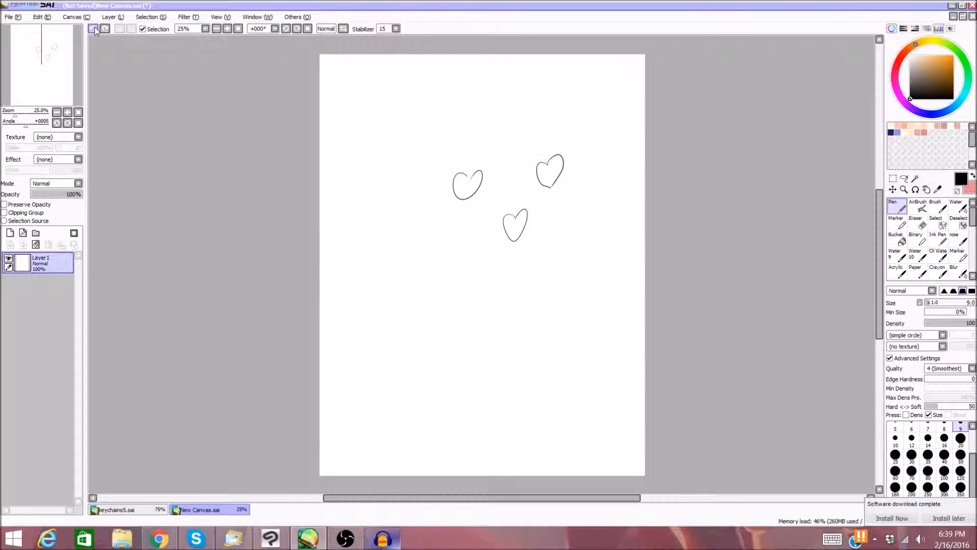
Sketch short overlapping curves in the blank area below and left of the hearts, and undo them.
left_click_drag(396, 292, 414, 353)
mouse_move(403, 320)
left_mouse_down()
mouse_move(425, 355)
mouse_move(435, 346)
left_mouse_up()
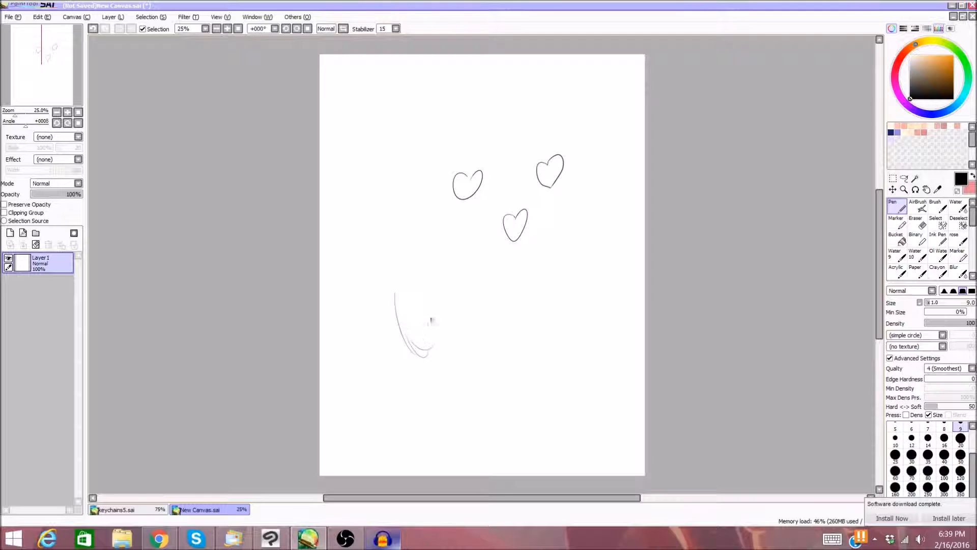
left_click_drag(405, 294, 443, 336)
left_click(96, 31)
left_click(96, 30)
left_click(97, 31)
left_click(97, 31)
Set the stabilizer to S-3, draw a long hook-shaped curve left of the hearts, and undo it.
left_click(395, 28)
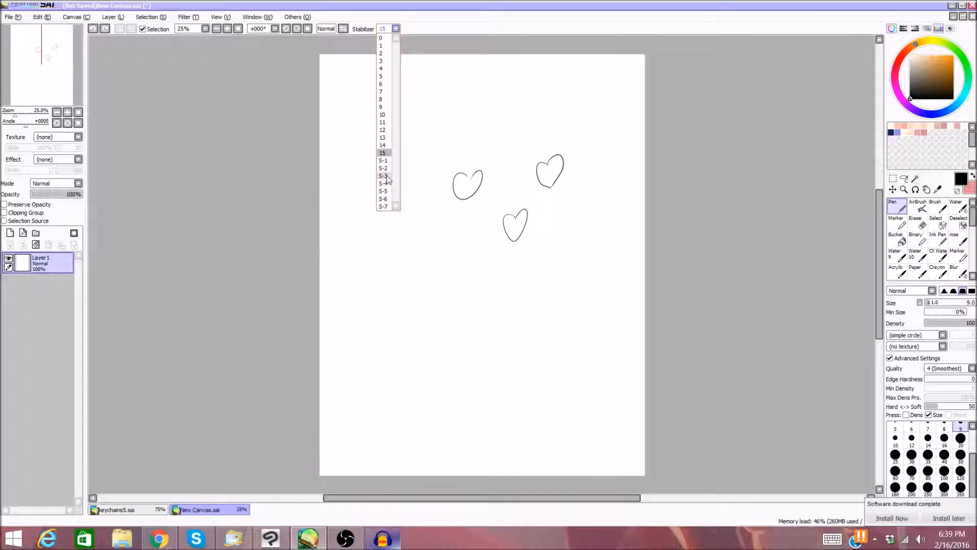
left_click(384, 176)
mouse_move(410, 227)
left_mouse_down()
mouse_move(385, 318)
mouse_move(418, 378)
left_mouse_up()
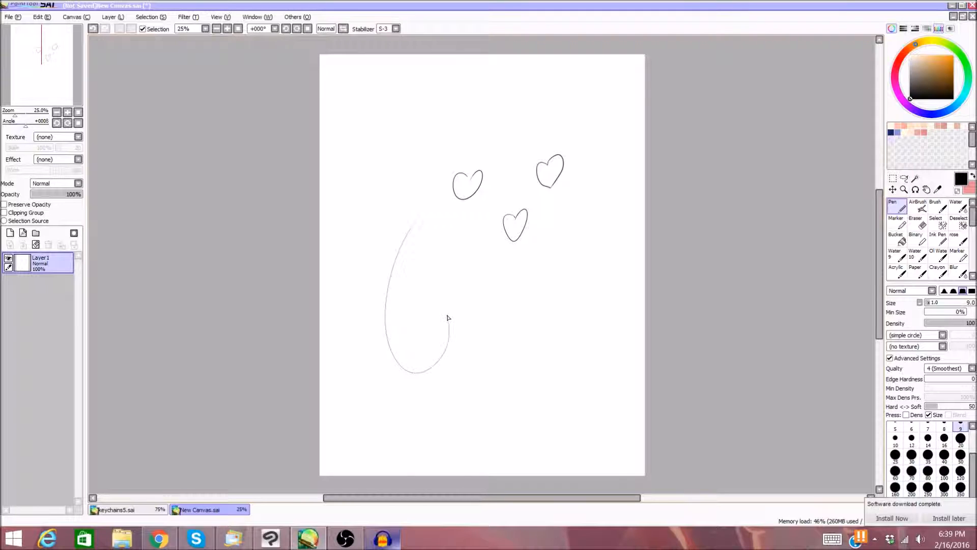
left_click(92, 28)
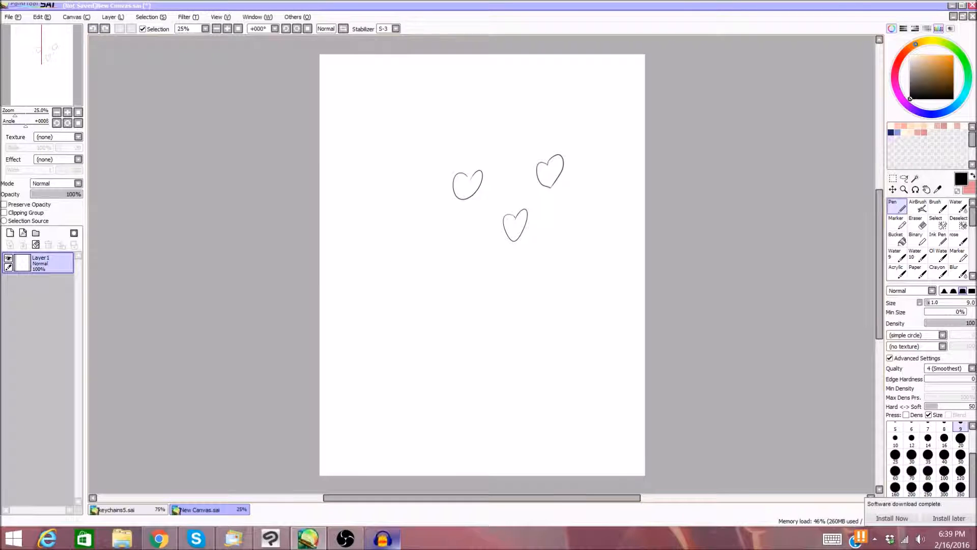
Set the stabilizer to S-7, draw a large spiral below the hearts and a stroke above them, and undo both.
left_click(395, 28)
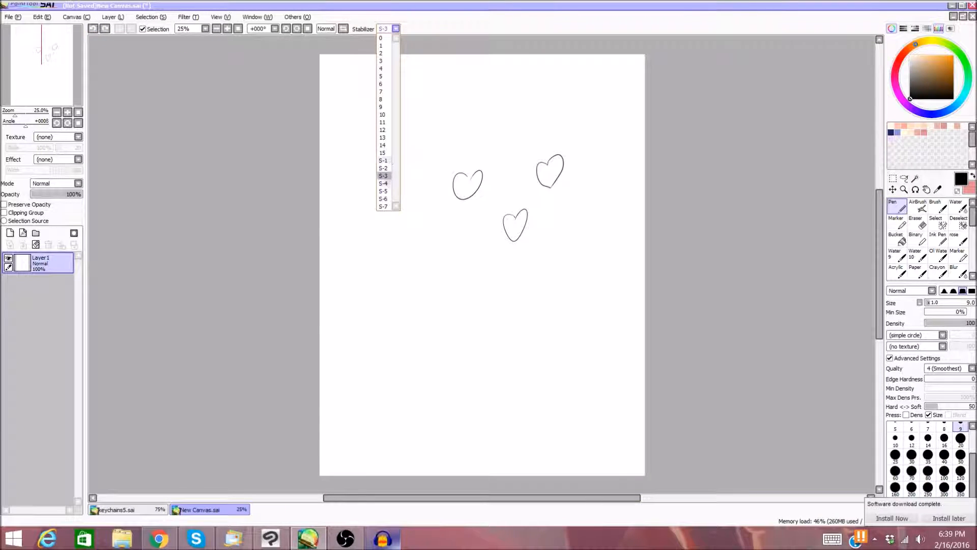
left_click(384, 208)
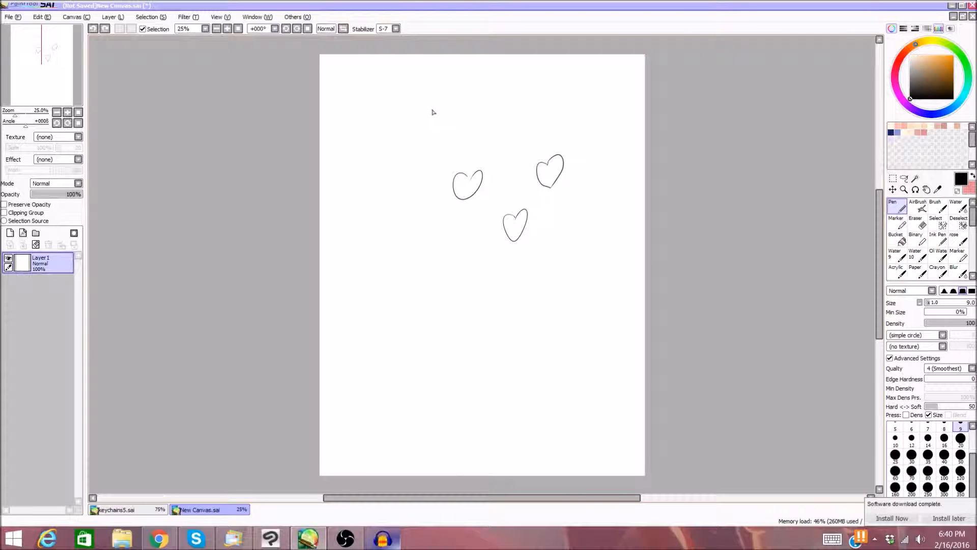
left_click(382, 333)
mouse_move(415, 221)
left_mouse_down()
mouse_move(387, 303)
mouse_move(386, 355)
mouse_move(413, 420)
mouse_move(439, 444)
mouse_move(496, 457)
mouse_move(543, 432)
mouse_move(563, 401)
mouse_move(573, 337)
mouse_move(564, 305)
mouse_move(516, 266)
mouse_move(453, 286)
mouse_move(437, 306)
mouse_move(434, 346)
mouse_move(449, 379)
mouse_move(474, 401)
mouse_move(508, 397)
mouse_move(531, 368)
mouse_move(531, 330)
mouse_move(506, 304)
mouse_move(476, 309)
mouse_move(468, 335)
mouse_move(477, 364)
mouse_move(502, 368)
mouse_move(508, 345)
left_mouse_up()
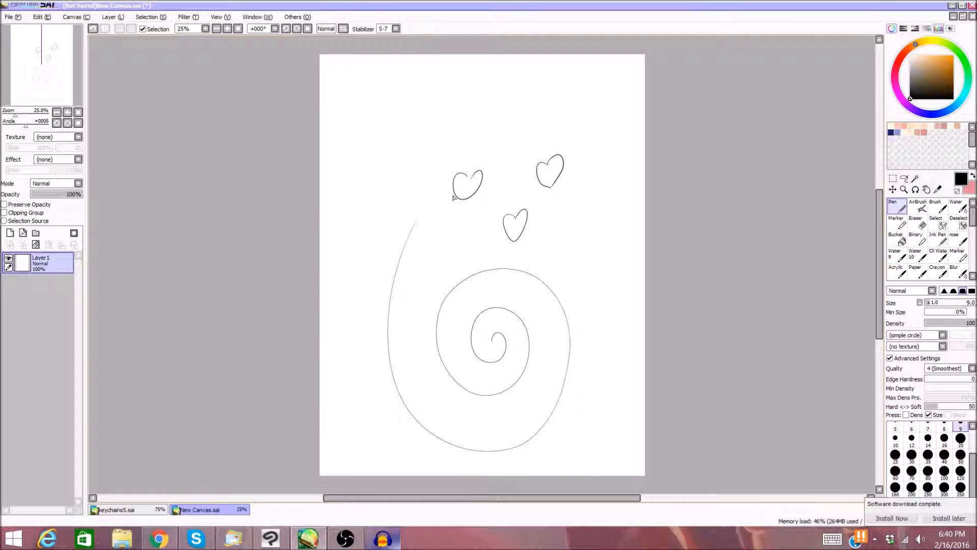
left_click_drag(386, 109, 656, 64)
left_click(93, 29)
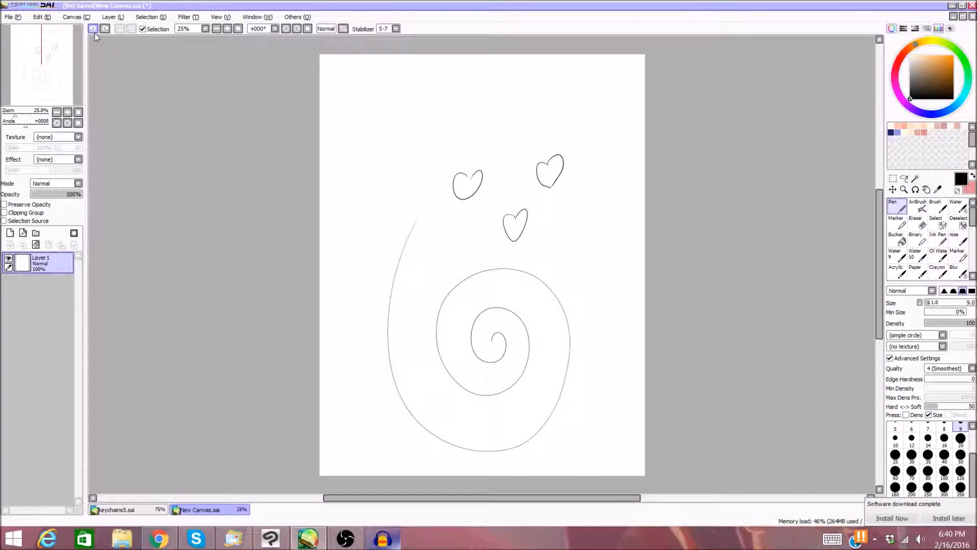
left_click(92, 30)
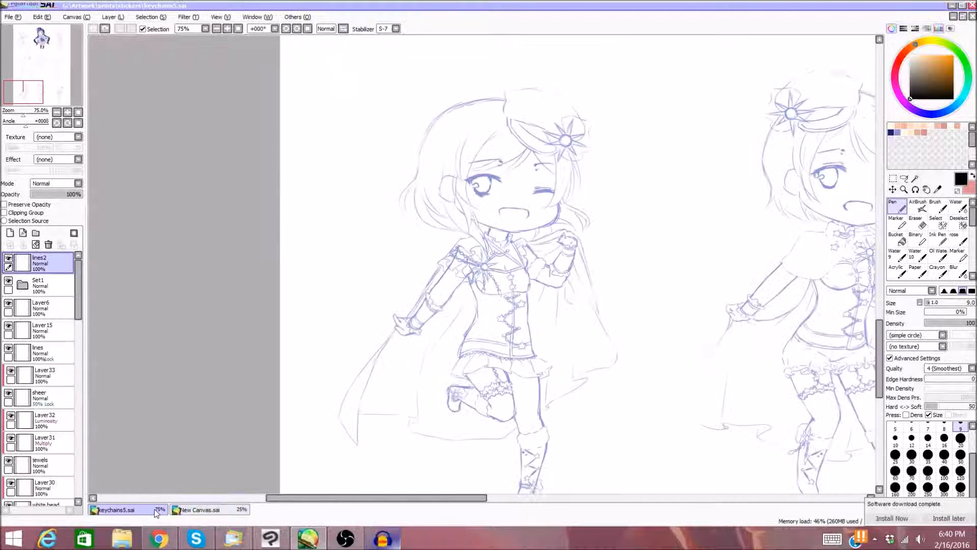
Switch to the keychains5.sai drawing and set the stabilizer to 15.
left_click(134, 509)
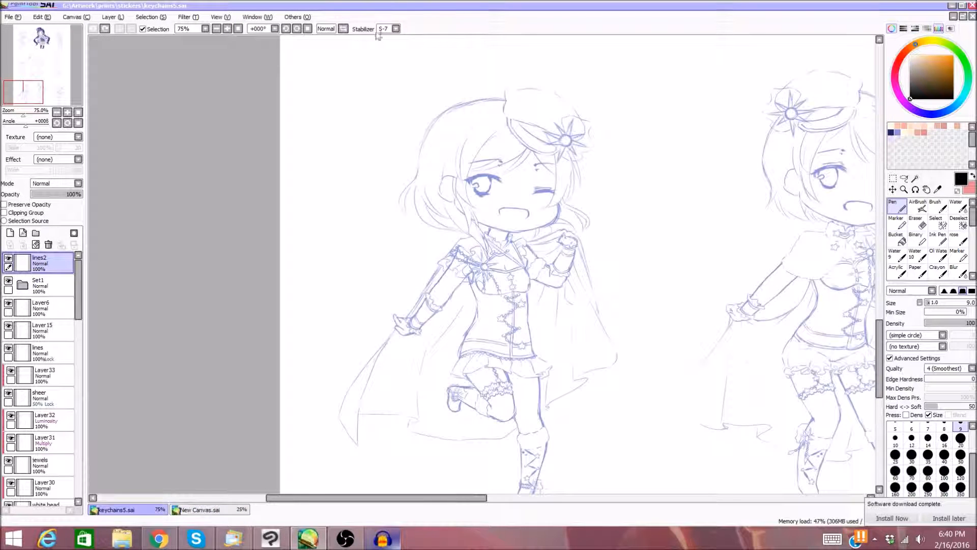
left_click(383, 29)
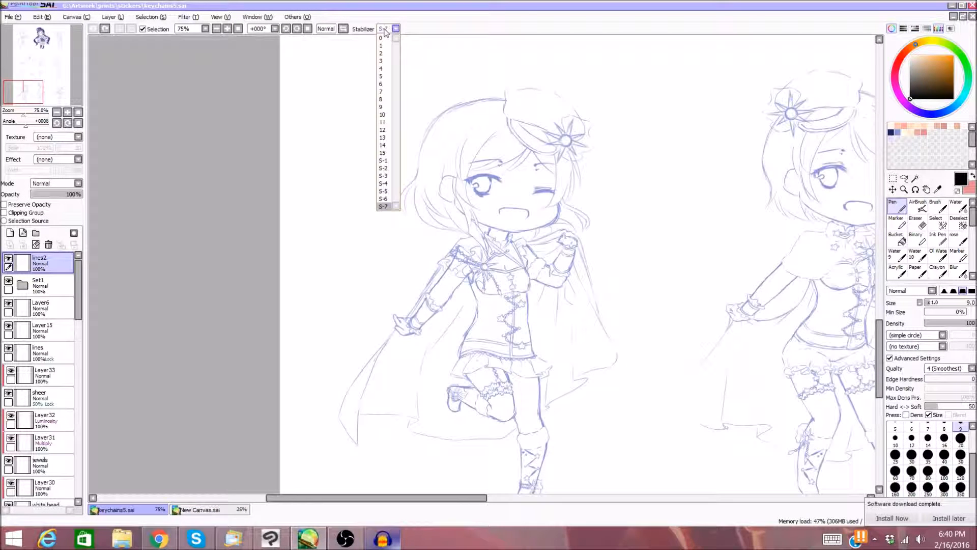
left_click(387, 152)
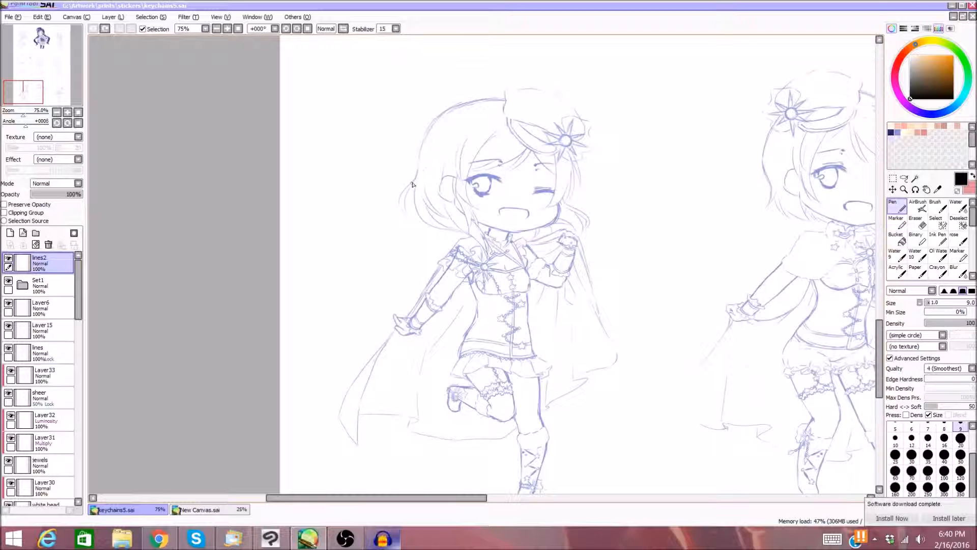
Try inking the left chibi's outer hair curve upward toward the hat three times on the lines2 layer, undoing each stroke.
left_click_drag(414, 183, 426, 135)
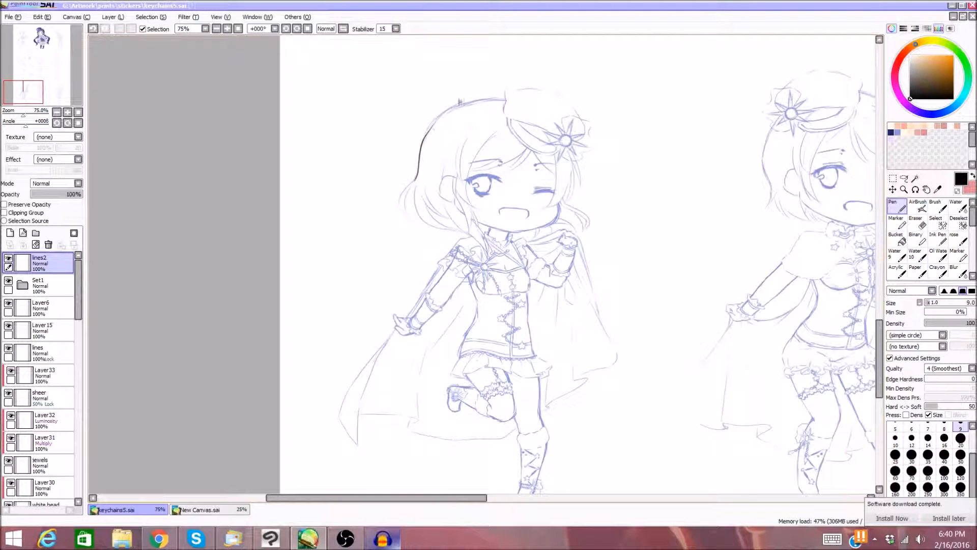
left_click(95, 31)
mouse_move(413, 182)
left_mouse_down()
mouse_move(423, 140)
mouse_move(474, 108)
left_mouse_up()
left_click(95, 30)
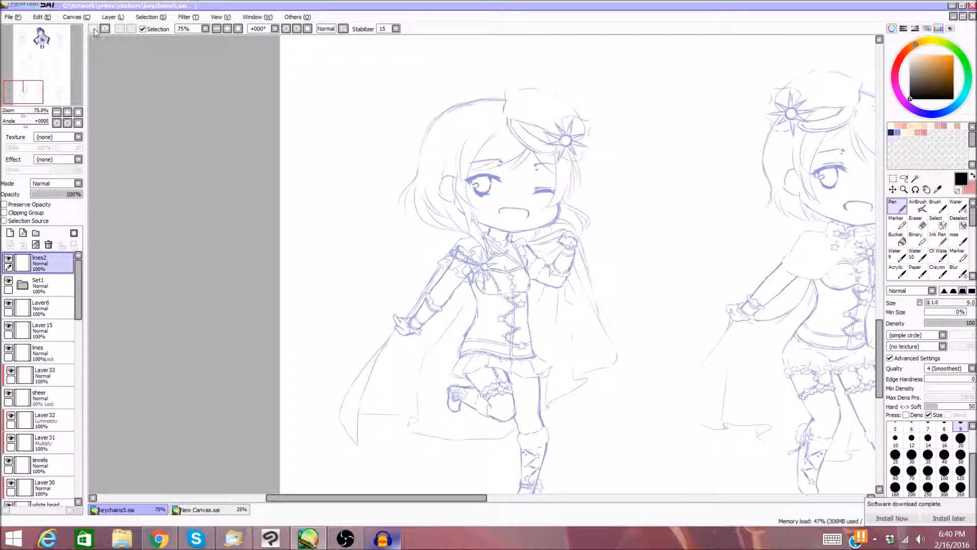
mouse_move(415, 182)
left_mouse_down()
mouse_move(433, 124)
mouse_move(486, 105)
left_mouse_up()
key("ctrl+z")
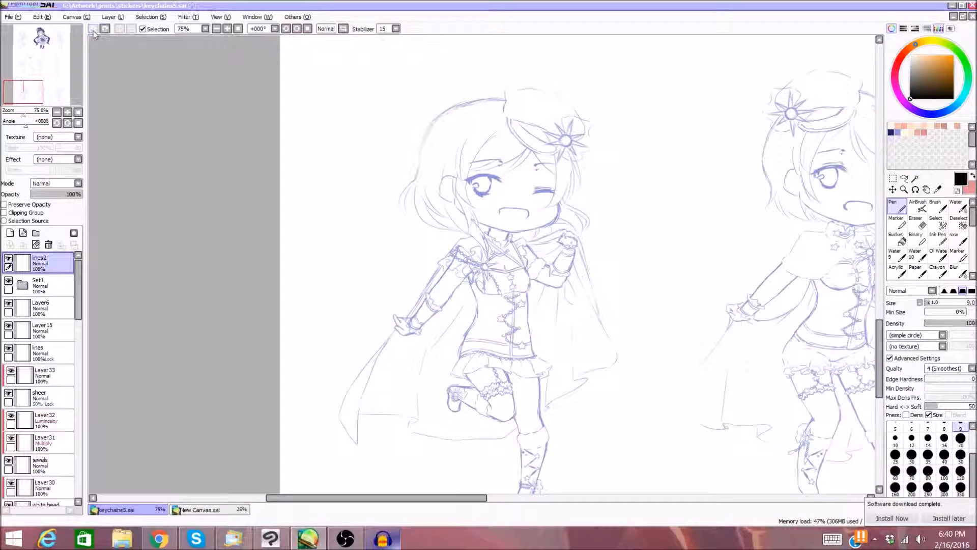
Try the left chibi's hair outline from the hat downward and twice from the hair's outer edge upward, undoing each stroke.
mouse_move(503, 106)
left_mouse_down()
mouse_move(453, 101)
mouse_move(430, 122)
left_mouse_up()
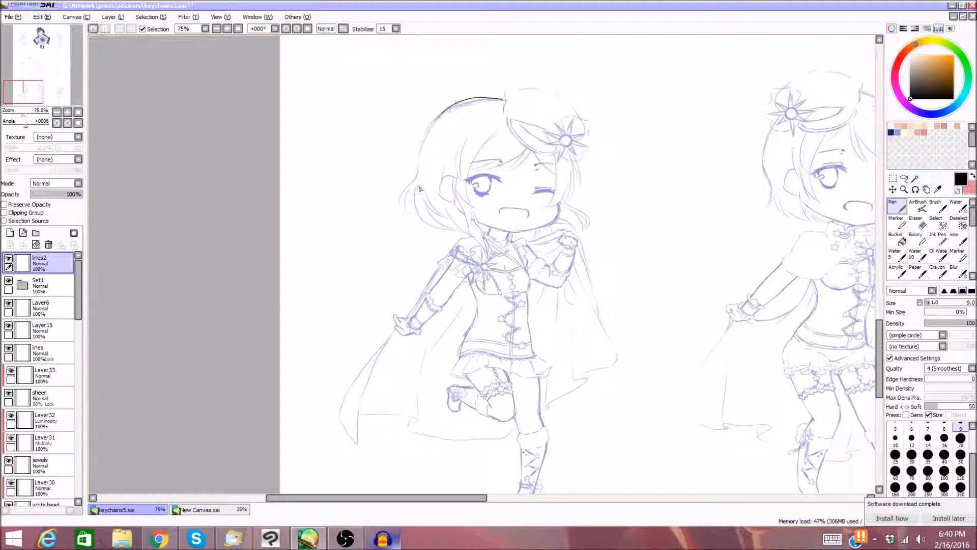
left_click(93, 29)
mouse_move(413, 182)
left_mouse_down()
mouse_move(428, 132)
mouse_move(464, 104)
left_mouse_up()
left_click(93, 28)
mouse_move(417, 180)
left_mouse_down()
mouse_move(442, 117)
mouse_move(504, 100)
left_mouse_up()
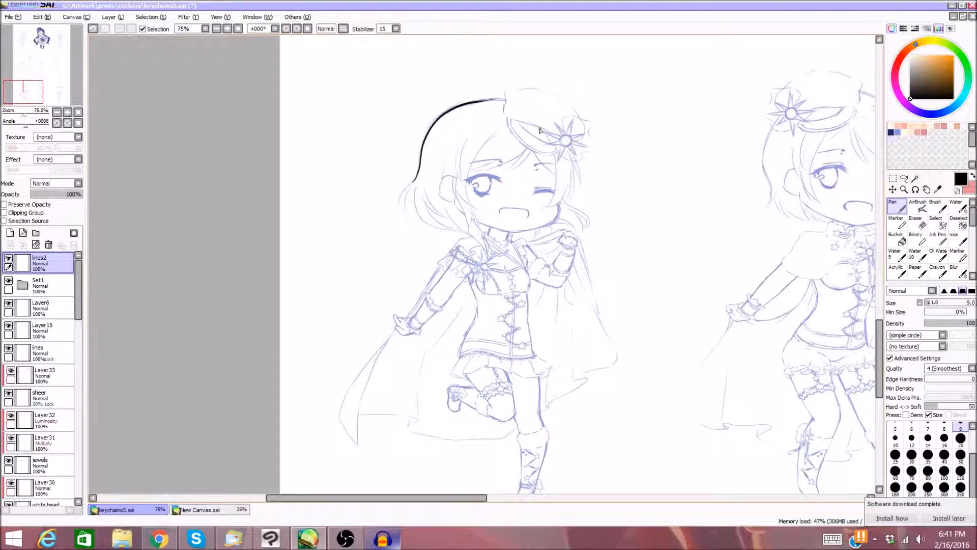
left_click(93, 29)
Set the stabilizer to S-7, ink the left chibi's outer hair curve up to the hat, and undo the stroke.
left_click(396, 29)
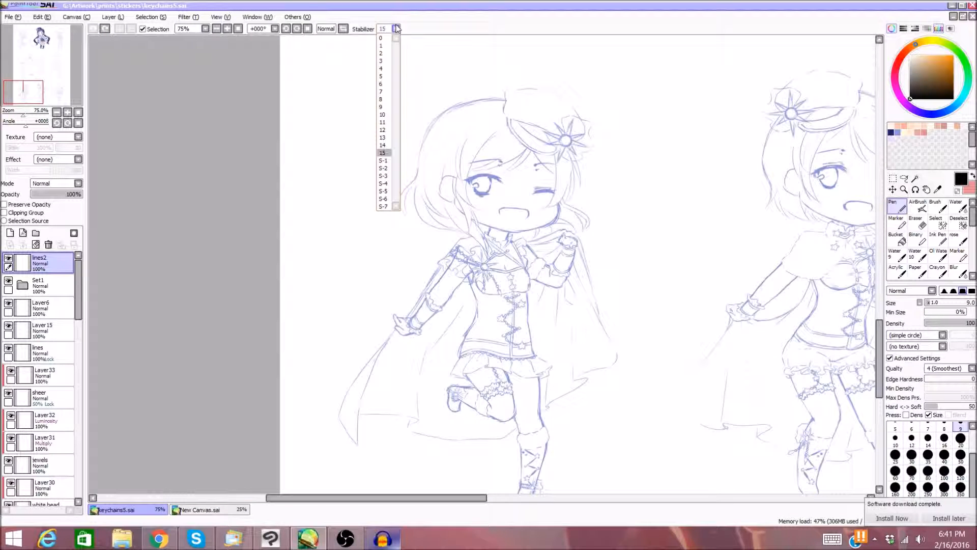
left_click(389, 206)
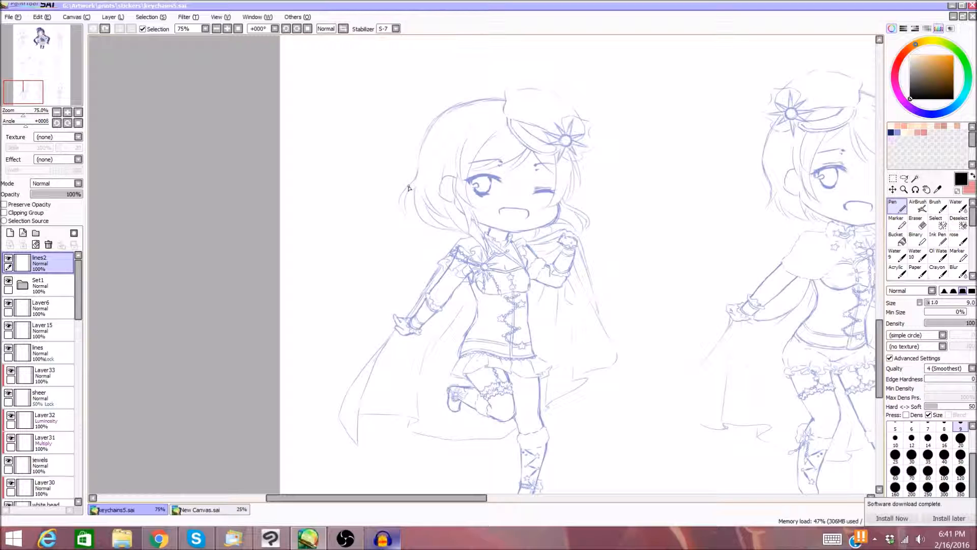
mouse_move(408, 188)
left_mouse_down()
mouse_move(437, 118)
mouse_move(514, 100)
left_mouse_up()
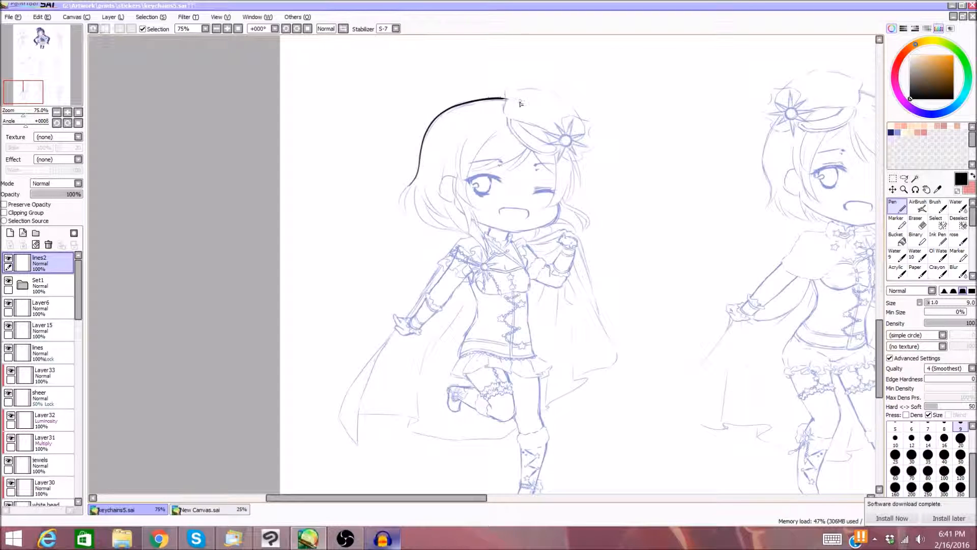
left_click(94, 28)
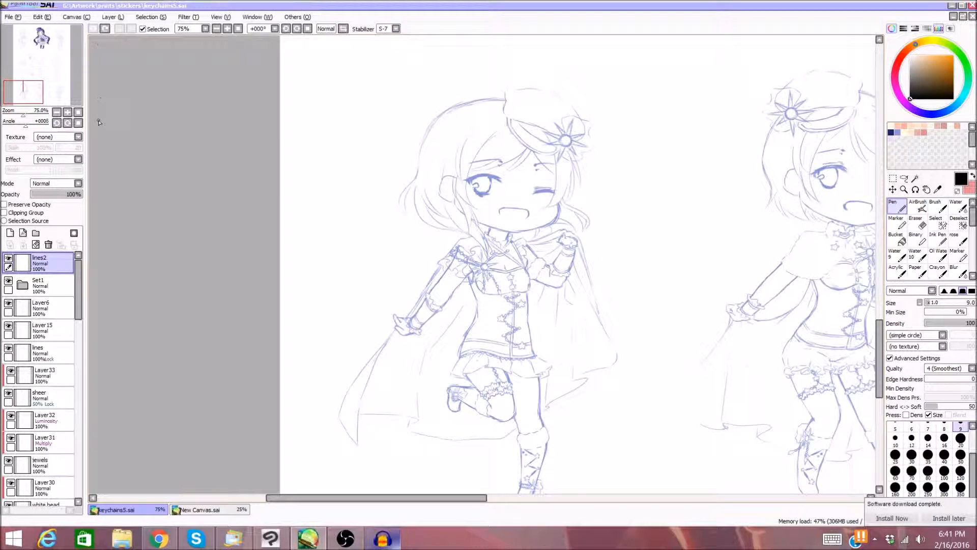
Switch to the New Canvas.sai drawing and view the three hearts at 50% zoom.
left_click(208, 510)
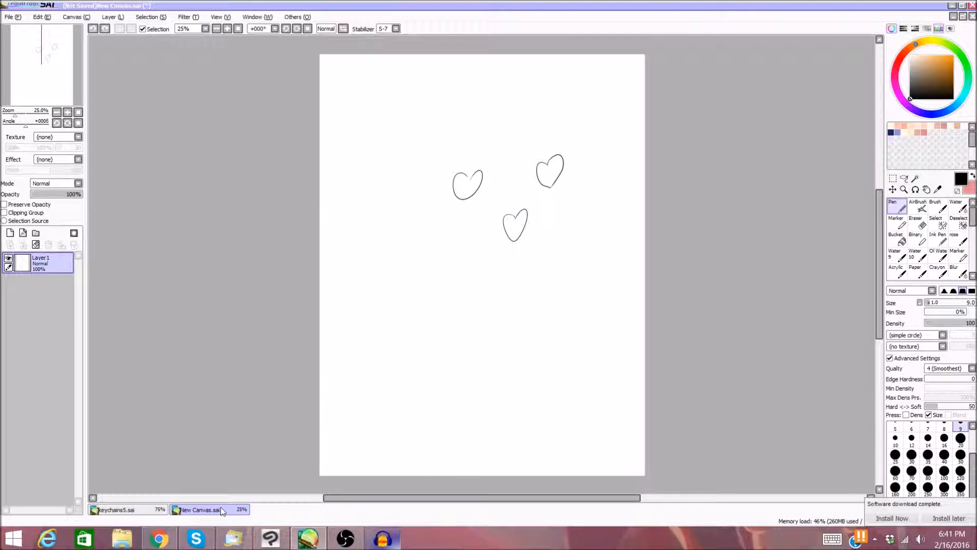
left_click(227, 29)
left_click(227, 28)
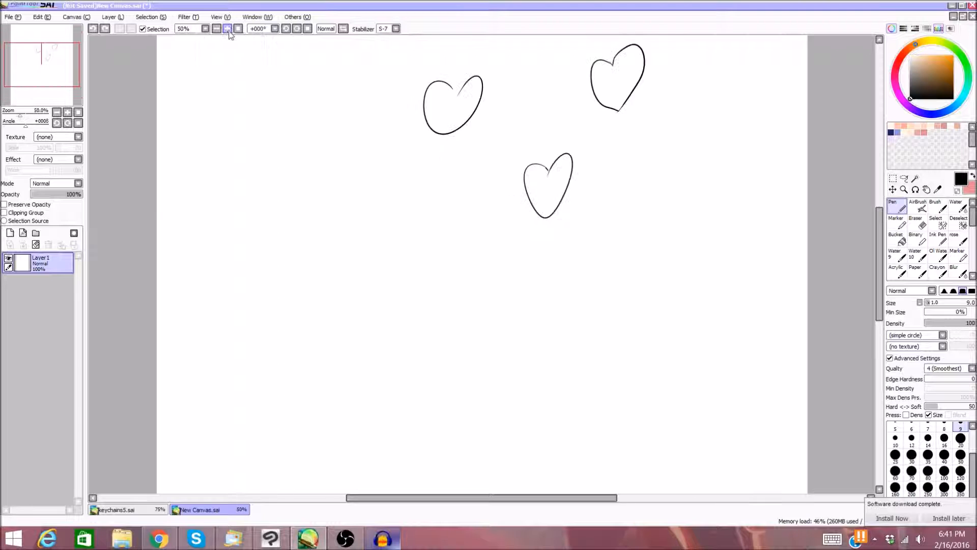
left_click_drag(51, 71, 54, 94)
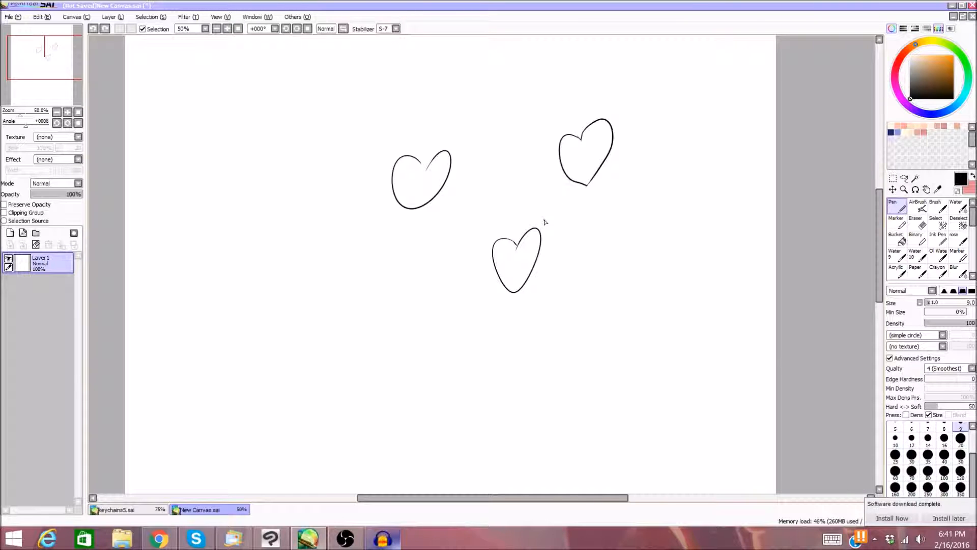
Try the Magic Wand with a transparency difference of 255 inside the upper-right heart, and undo the selection.
left_click(915, 179)
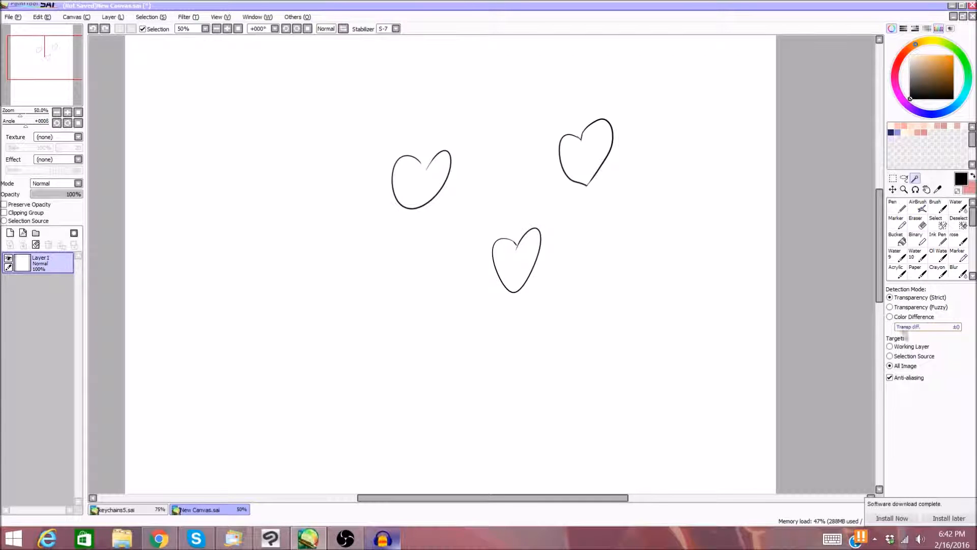
left_click_drag(907, 328, 975, 331)
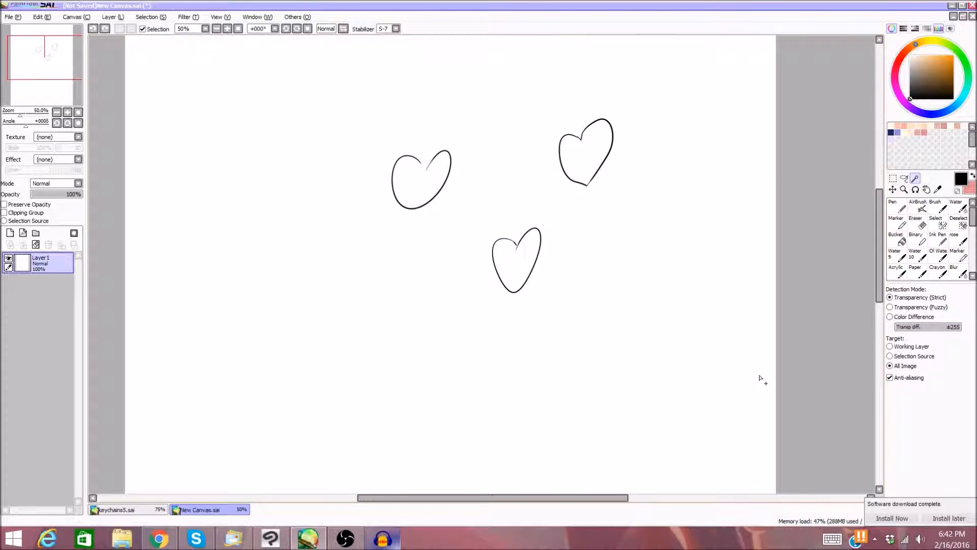
left_click(588, 154)
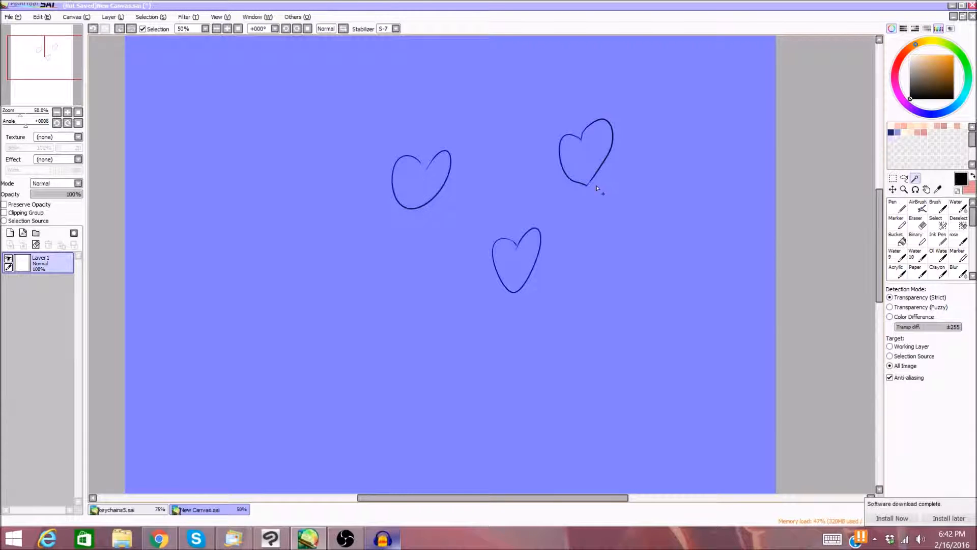
left_click(93, 28)
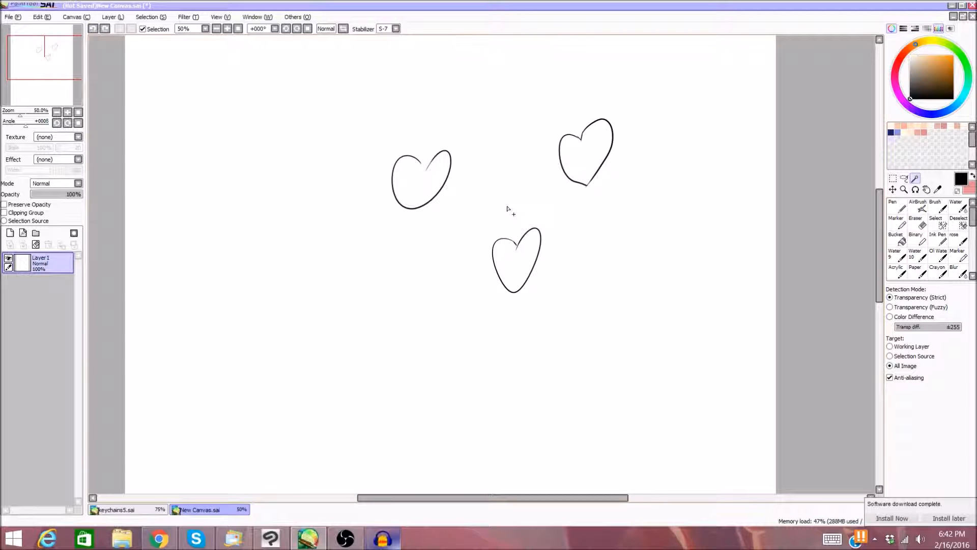
Set the Magic Wand's transparency difference to 43, try selecting inside the upper-right heart and the open upper-left heart, undoing each selection.
left_click(909, 328)
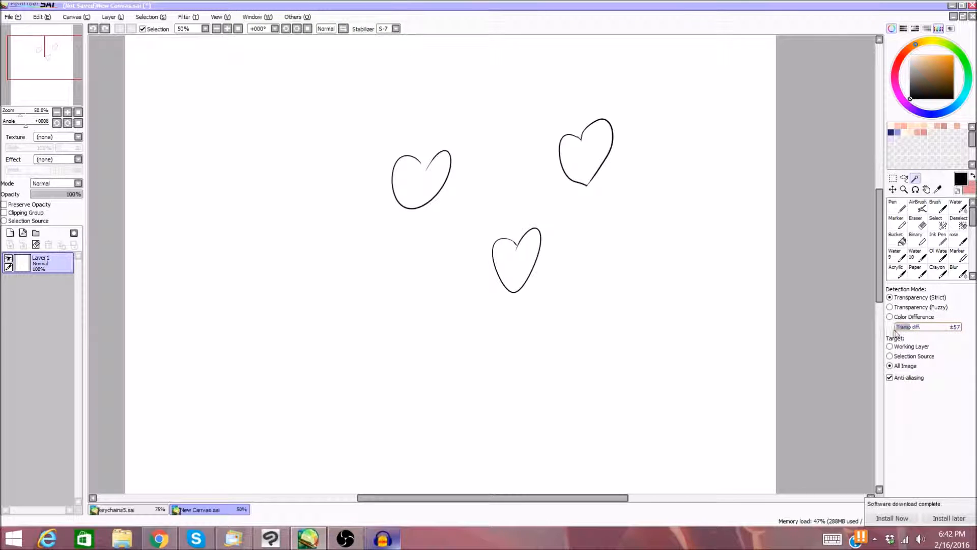
left_click(906, 330)
left_click(589, 163)
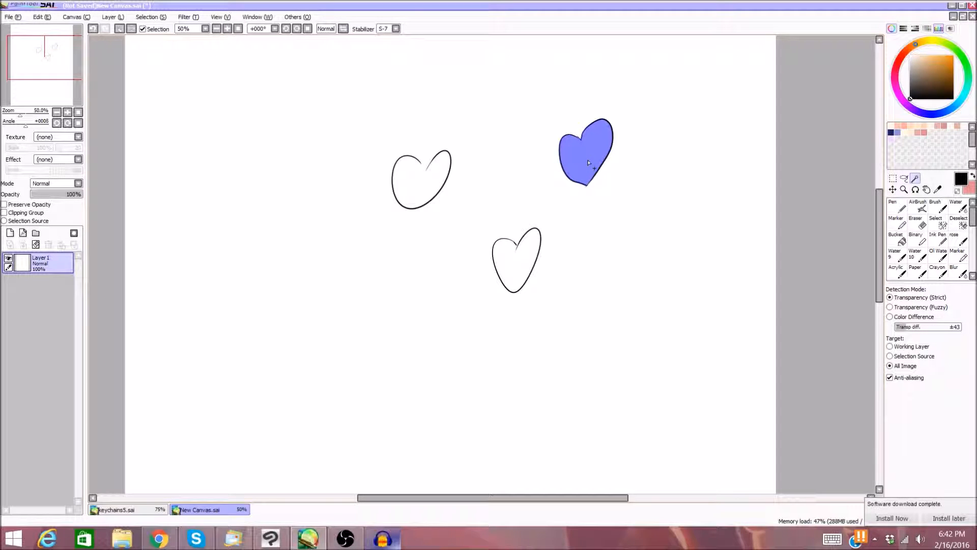
left_click(94, 29)
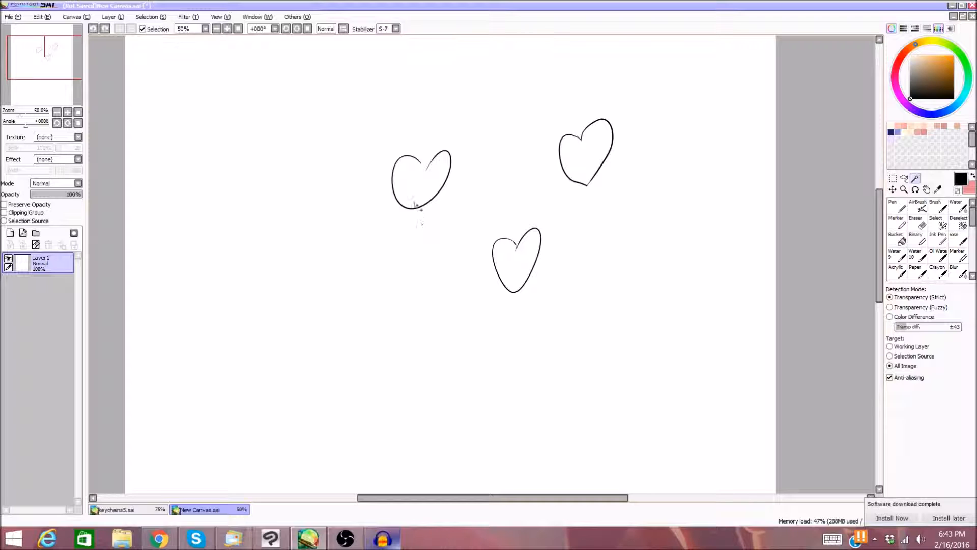
left_click(415, 186)
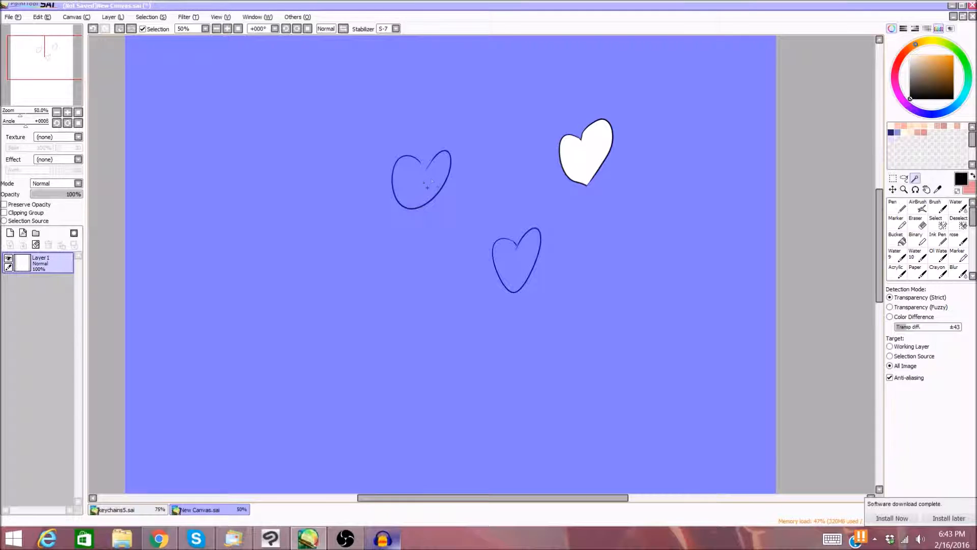
left_click(92, 29)
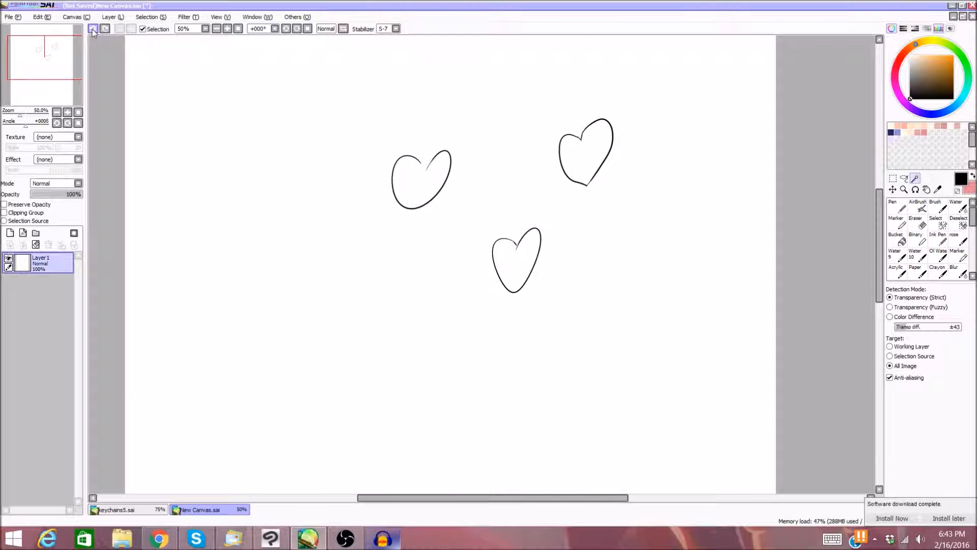
Bridge the gap at the top of the upper-left heart with the size 1 Select pen and set the stabilizer to 7.
left_click(941, 226)
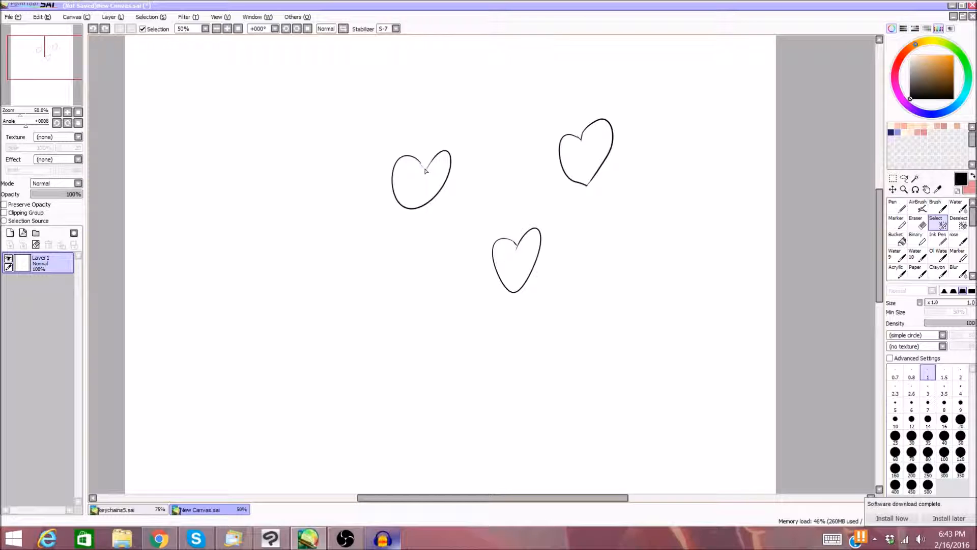
left_click(396, 29)
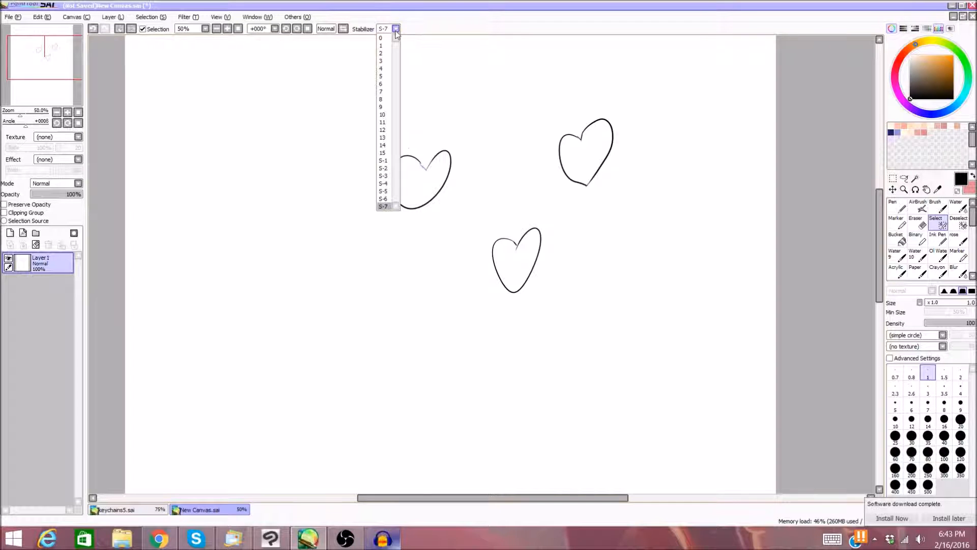
left_click(383, 92)
Select the inside of the upper-left heart with the Magic Wand, and undo the selection.
left_click(915, 178)
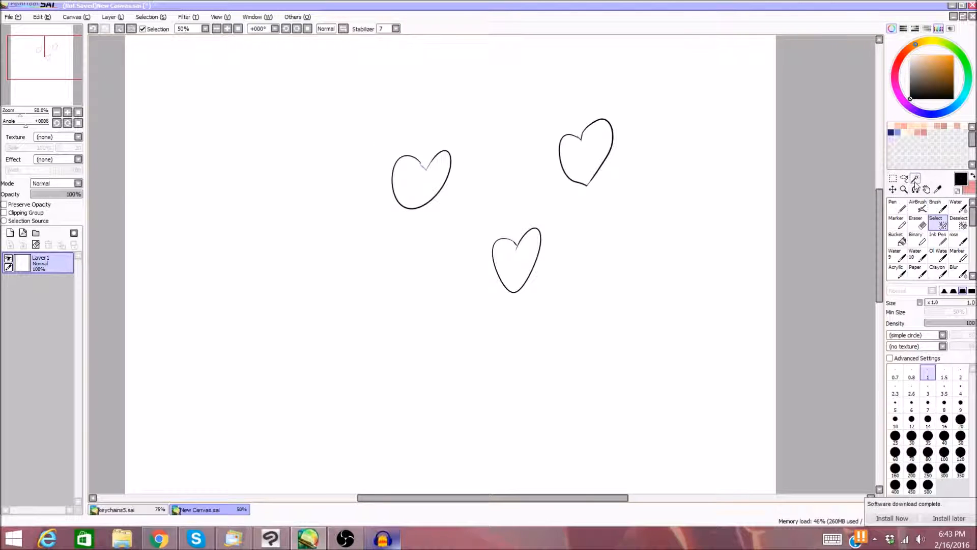
left_click(440, 185)
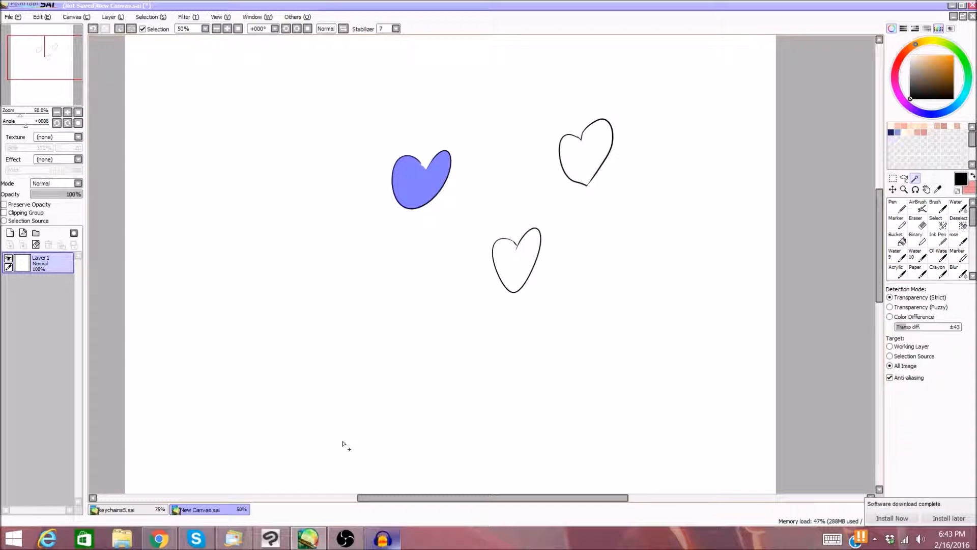
left_click(93, 29)
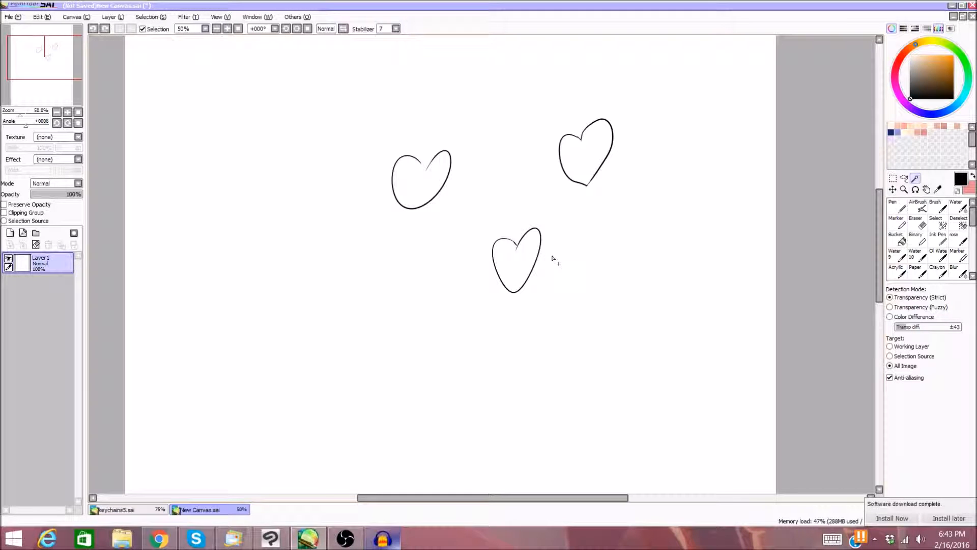
Try a Magic Wand selection inside the lower heart, clear it, reselect with the transparency difference at 0, and undo.
left_click(524, 264)
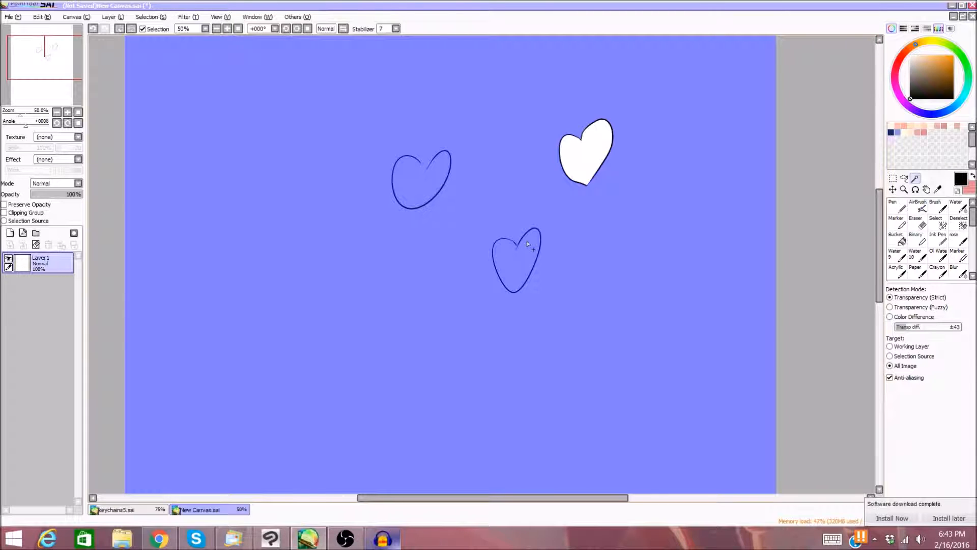
left_click(120, 29)
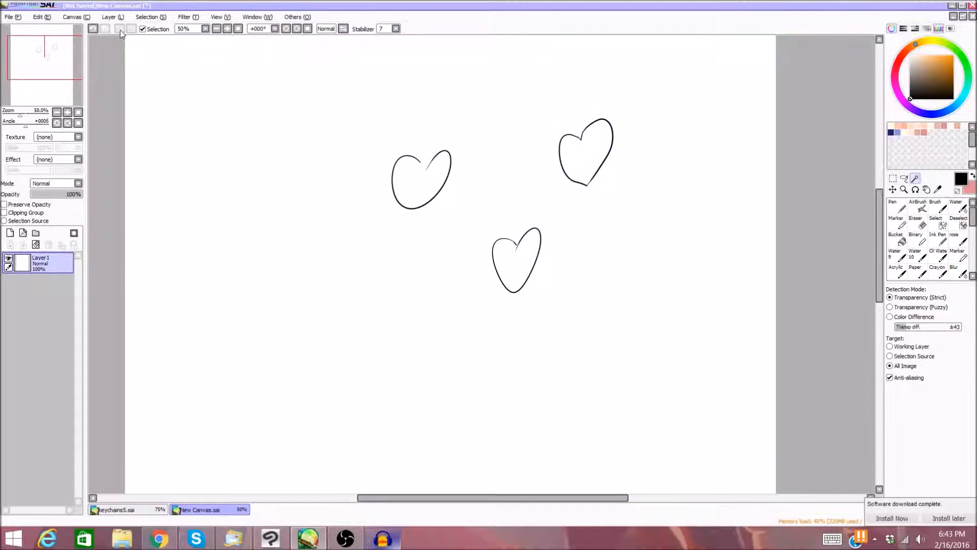
left_click_drag(913, 326, 888, 334)
left_click(516, 262)
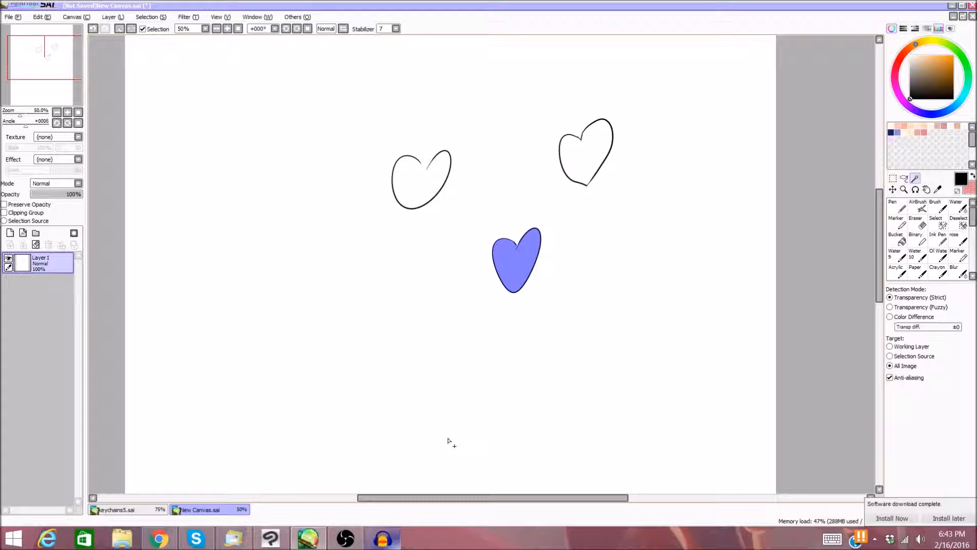
left_click(94, 31)
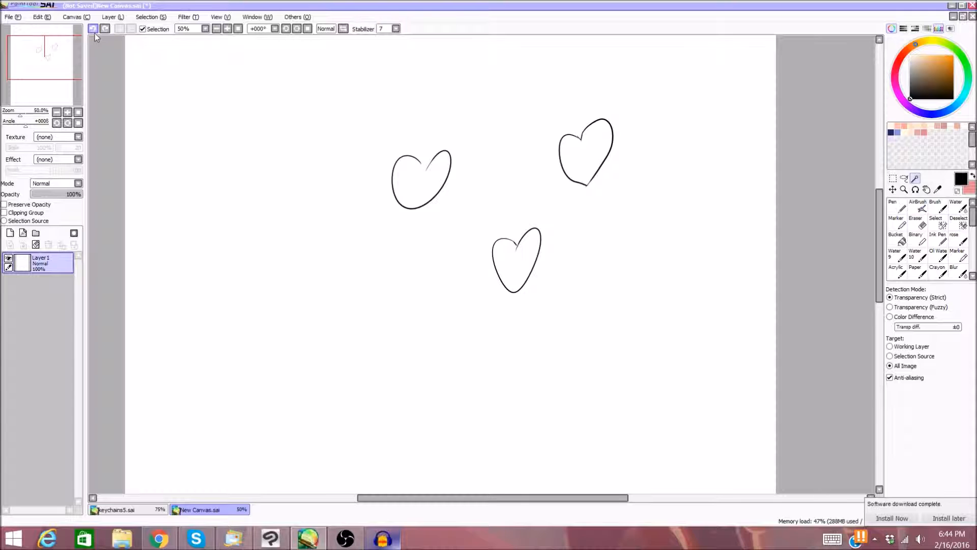
Use the Pen to sketch short, overlapping curved strokes in the empty area beside the upper-left heart, and undo them all.
scroll(244, 40, "down", 4)
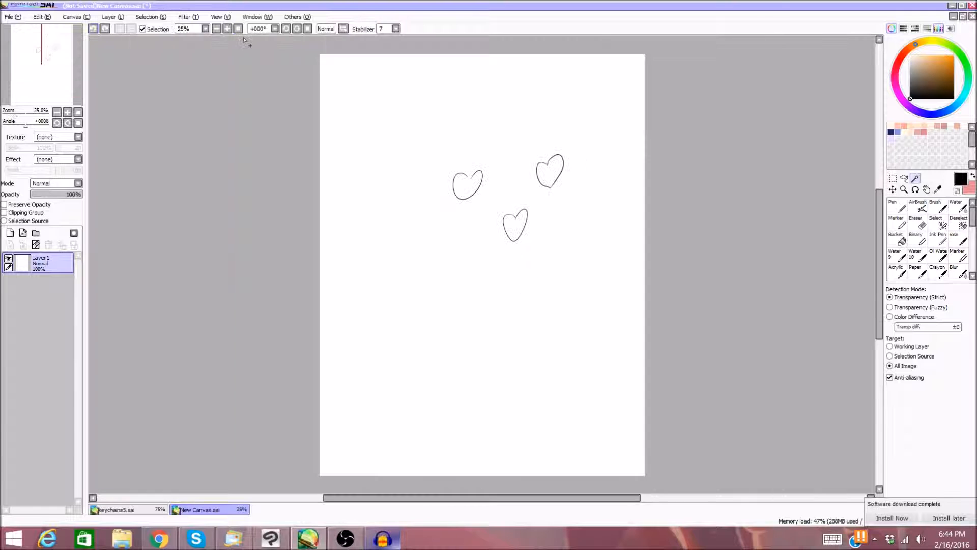
left_click(896, 209)
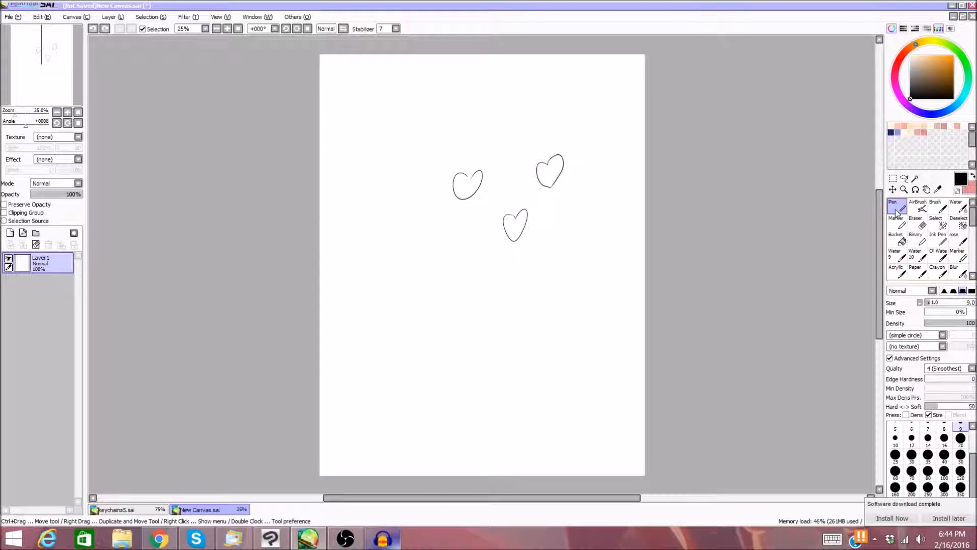
scroll(44, 83, "up", 2)
left_click_drag(44, 83, 36, 65)
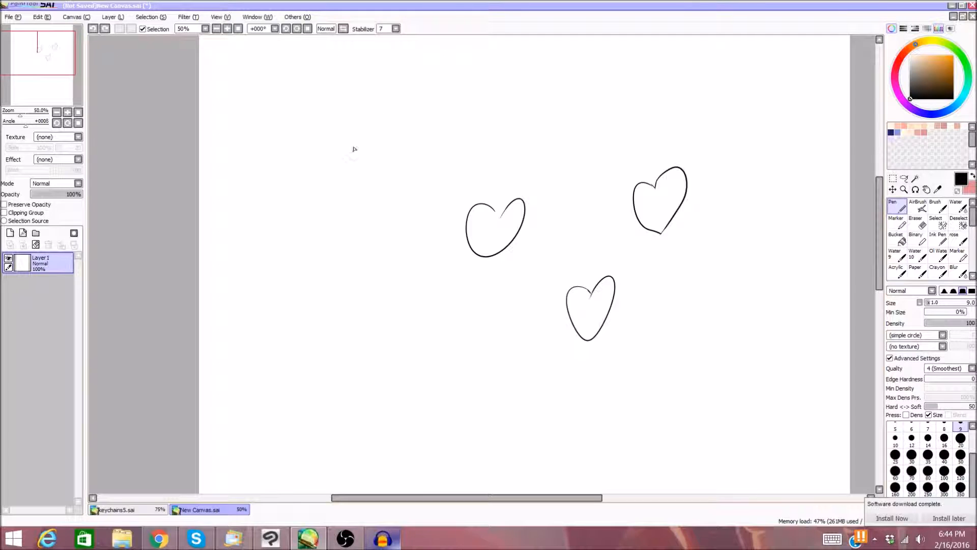
mouse_move(352, 140)
left_mouse_down()
mouse_move(354, 193)
mouse_move(371, 200)
mouse_move(368, 190)
mouse_move(355, 187)
mouse_move(372, 210)
left_mouse_up()
left_click_drag(358, 170, 371, 207)
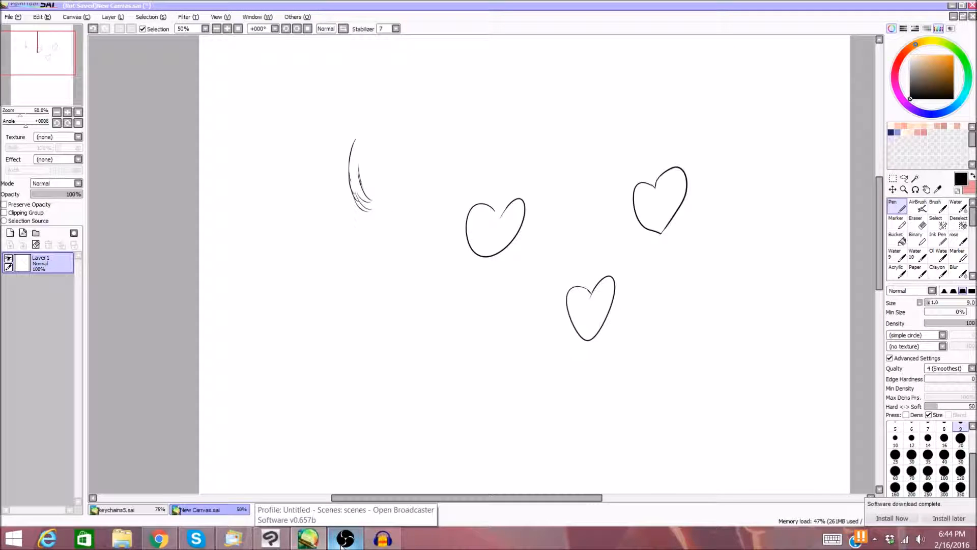
left_click(93, 29)
left_click(93, 29)
left_click(93, 29)
left_click(94, 28)
left_click(93, 28)
left_click(93, 29)
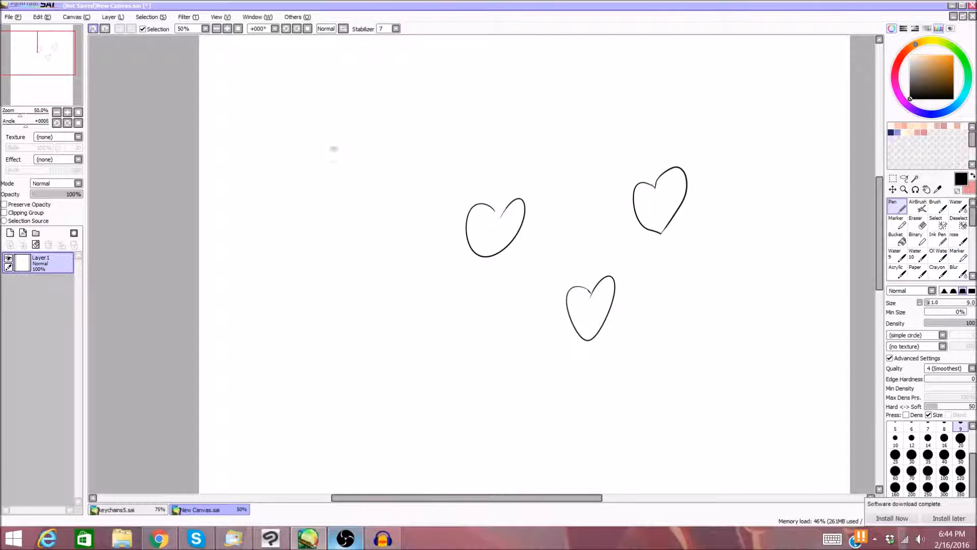
Draw another set of longer, layered curved strokes beside the upper-left heart, and undo them all.
left_click_drag(337, 133, 359, 227)
mouse_move(336, 176)
left_mouse_down()
mouse_move(356, 230)
mouse_move(377, 233)
left_mouse_up()
mouse_move(350, 153)
left_mouse_down()
mouse_move(360, 217)
mouse_move(376, 231)
mouse_move(362, 204)
mouse_move(370, 190)
left_mouse_up()
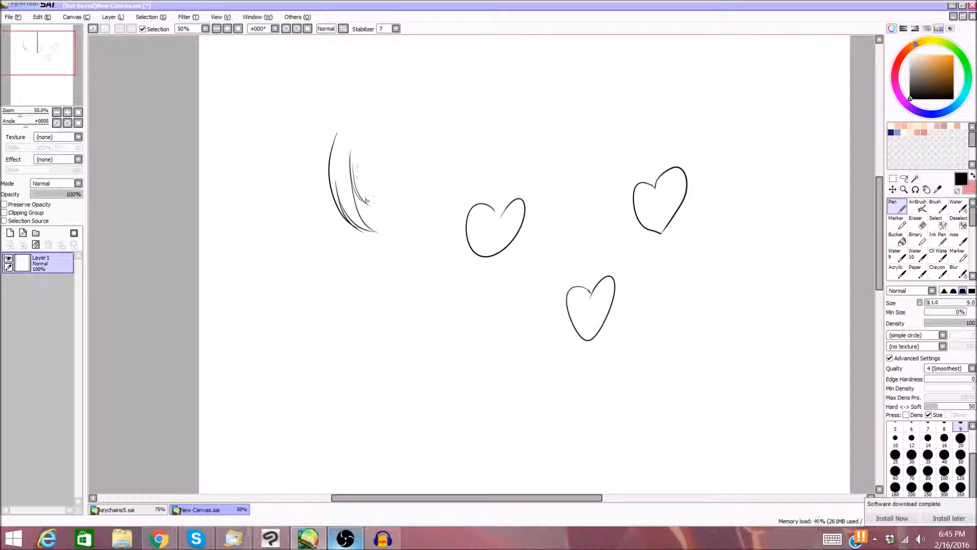
mouse_move(359, 134)
left_mouse_down()
mouse_move(358, 208)
mouse_move(372, 228)
left_mouse_up()
left_click(93, 29)
left_click(92, 29)
left_click(93, 29)
left_click(96, 30)
left_click(241, 30)
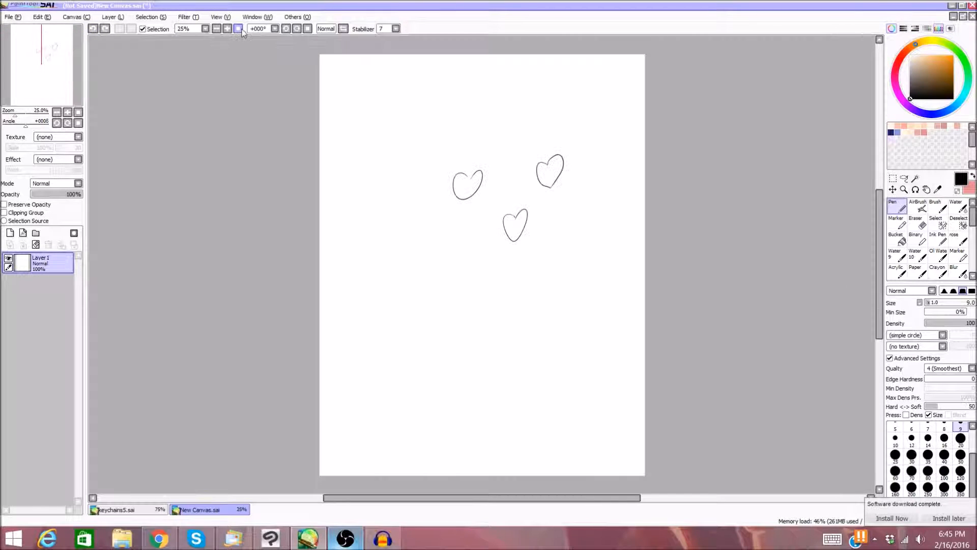